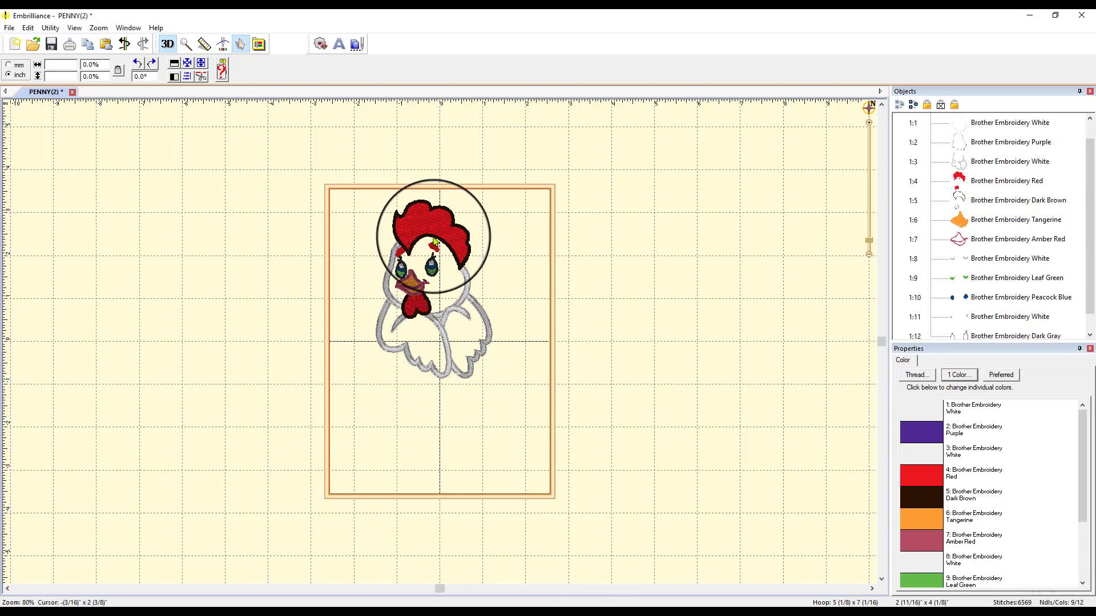
Add a lettering object reading "Penny" and place it just below the chicken design
{"action": "left_click", "coordinate": [411, 206]}
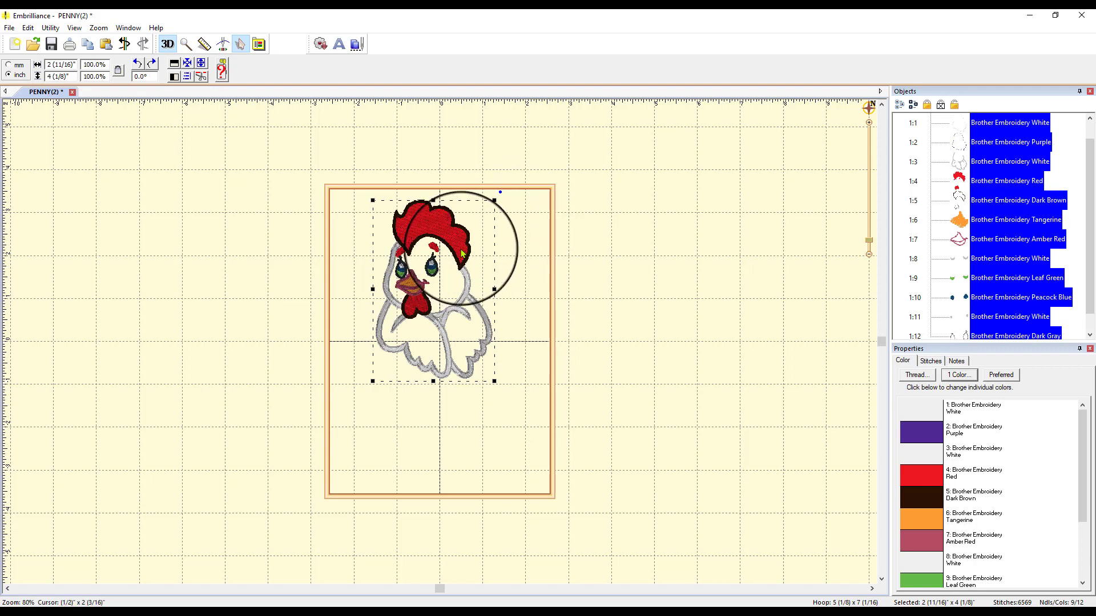
{"action": "left_click", "coordinate": [686, 297]}
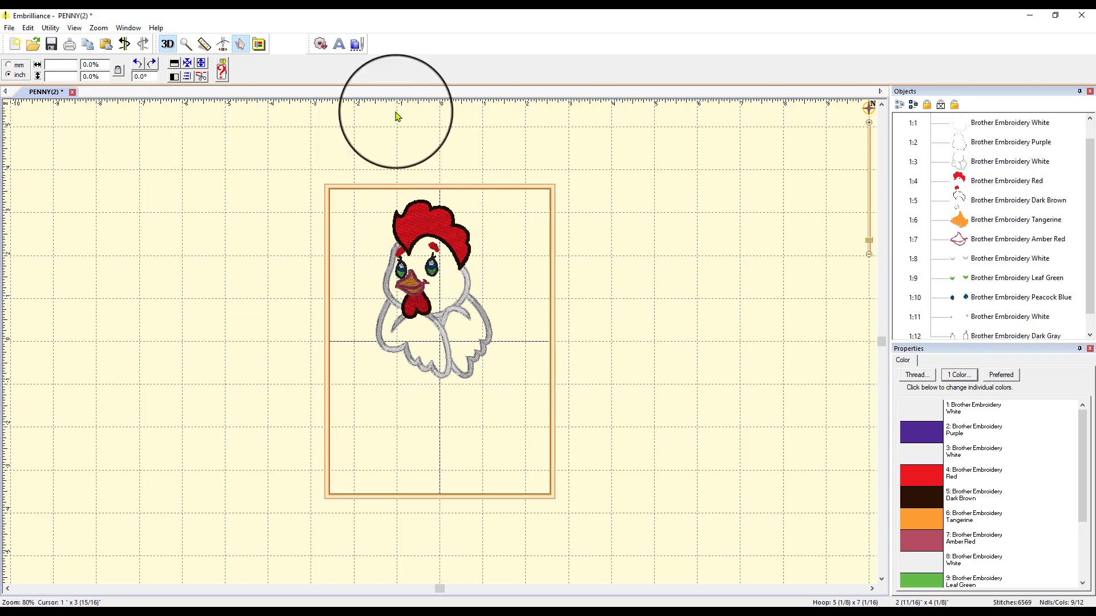
{"action": "left_click", "coordinate": [340, 47]}
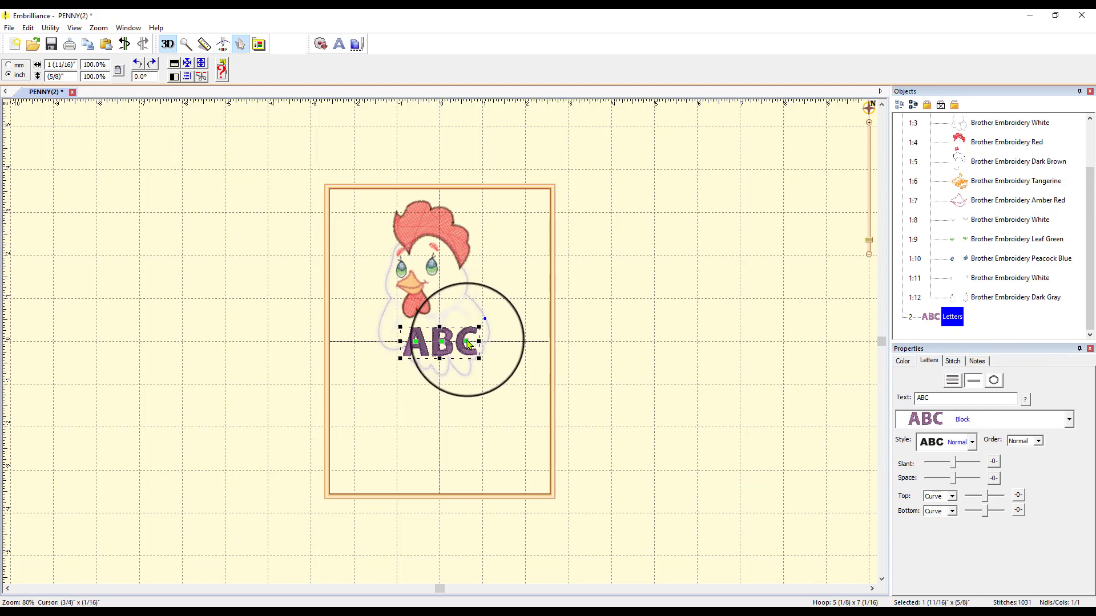
{"action": "left_click_drag", "start_coordinate": [448, 352], "coordinate": [448, 405]}
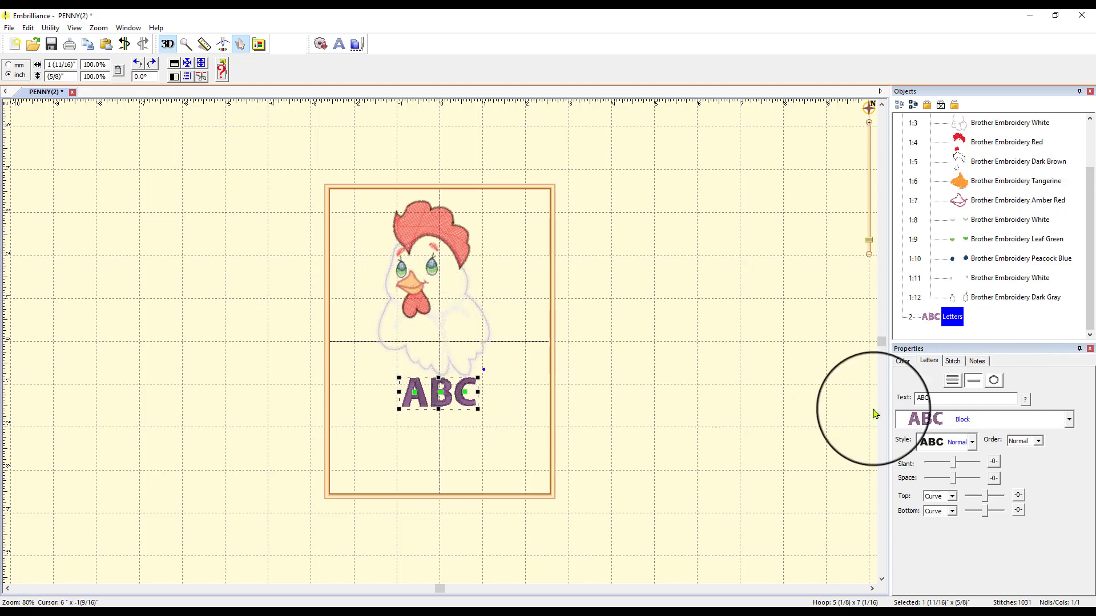
{"action": "double_click", "coordinate": [937, 396]}
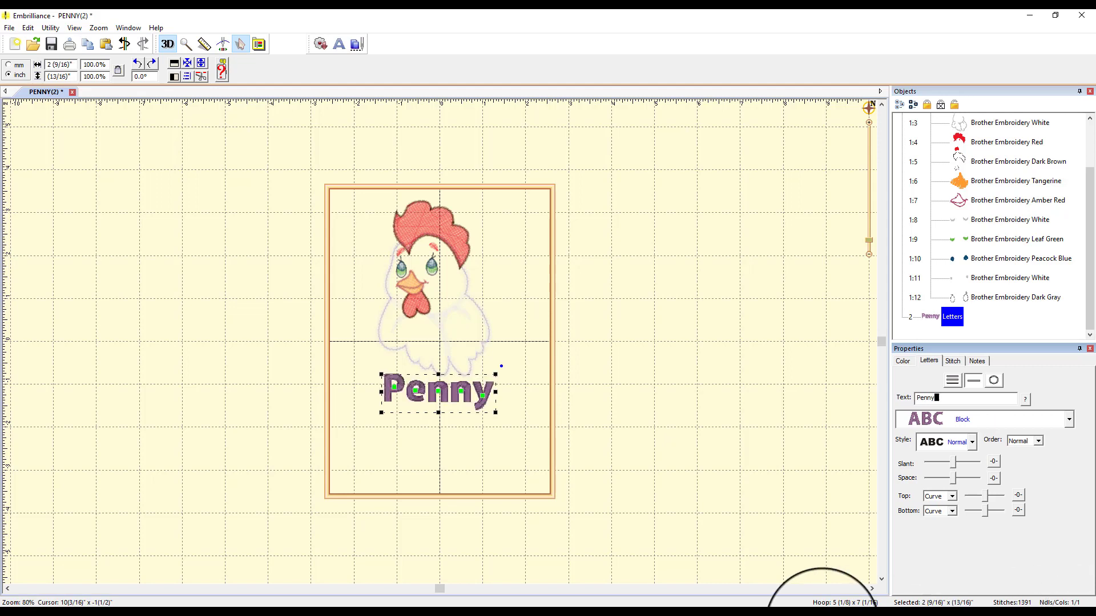
{"action": "left_click", "coordinate": [477, 391]}
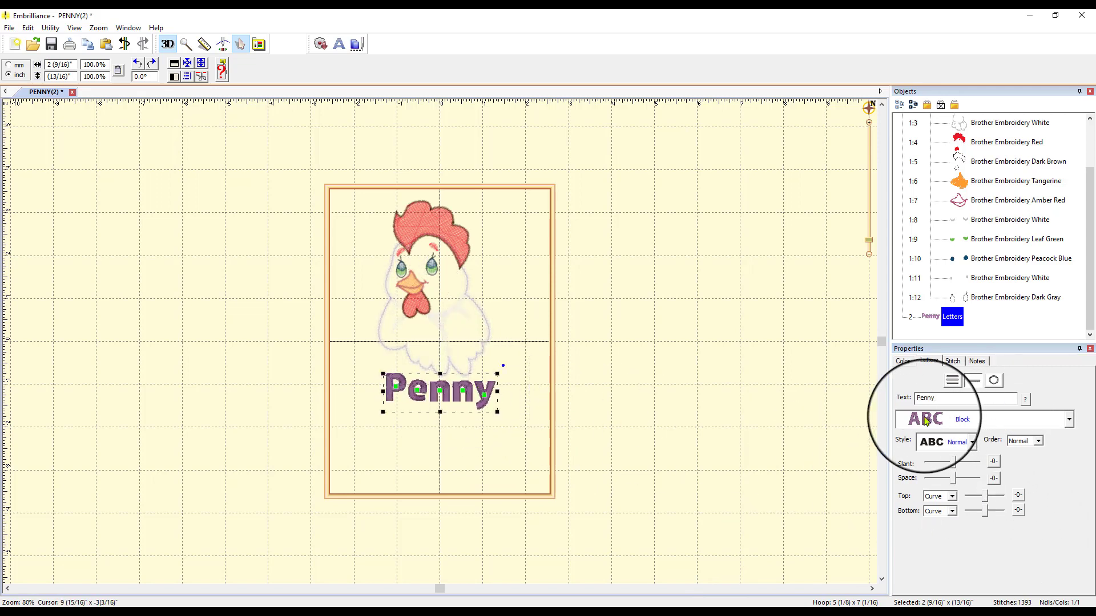
Set the Penny lettering's font to Block Condensed and its style to Vertical
{"action": "left_click", "coordinate": [1069, 422]}
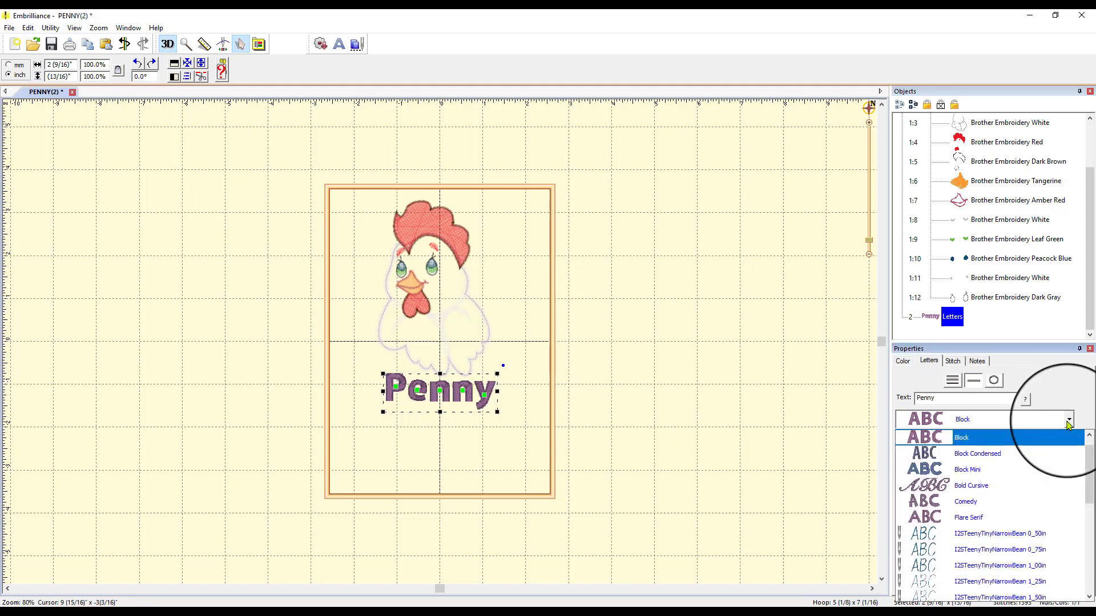
{"action": "left_click", "coordinate": [994, 454]}
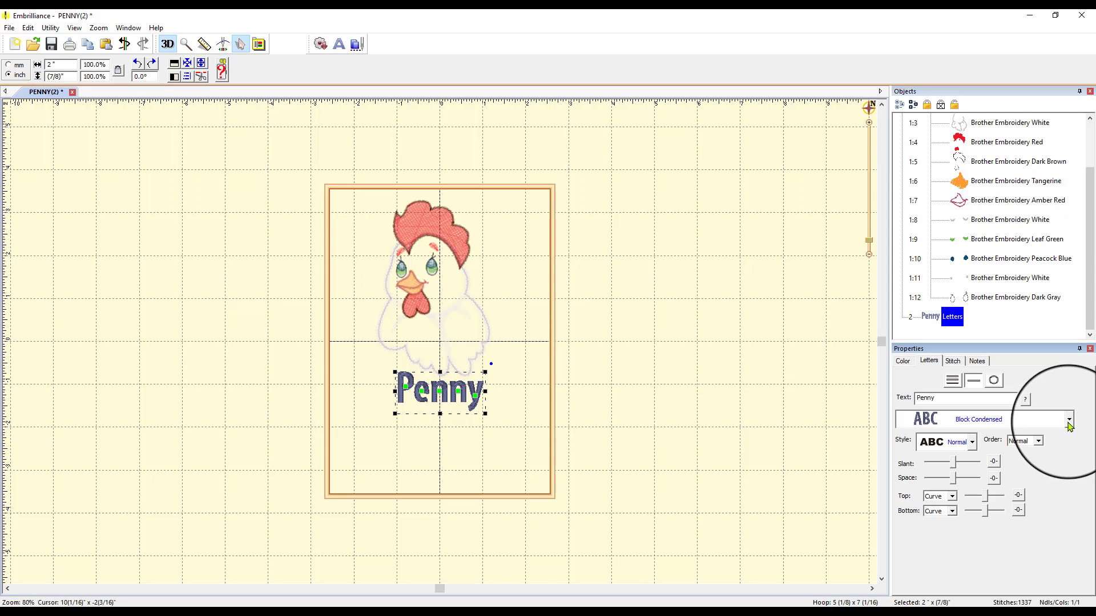
{"action": "left_click", "coordinate": [970, 443]}
{"action": "left_click", "coordinate": [959, 477]}
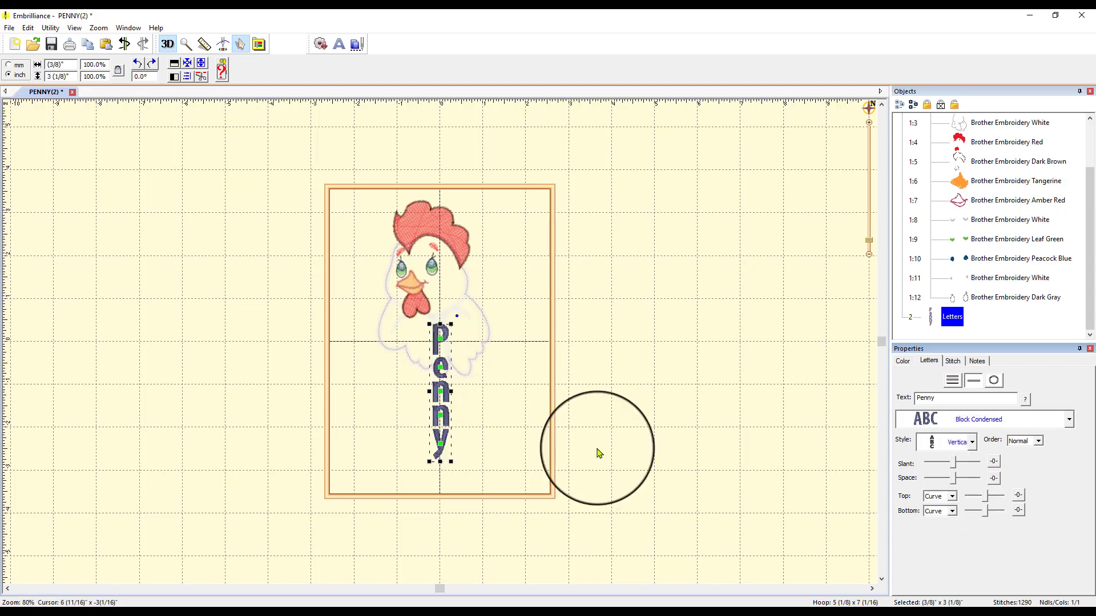
Place the vertical Penny lettering beside the chicken's right side and shift the chicken slightly to make room
{"action": "left_click", "coordinate": [449, 369]}
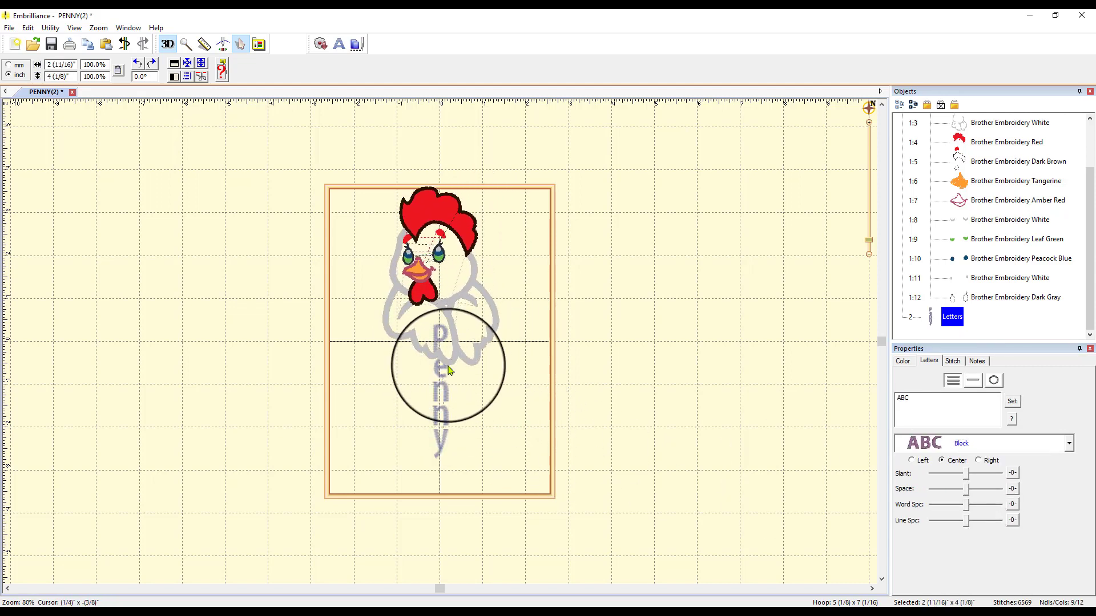
{"action": "left_click_drag", "start_coordinate": [448, 365], "coordinate": [499, 308]}
{"action": "left_click", "coordinate": [629, 314]}
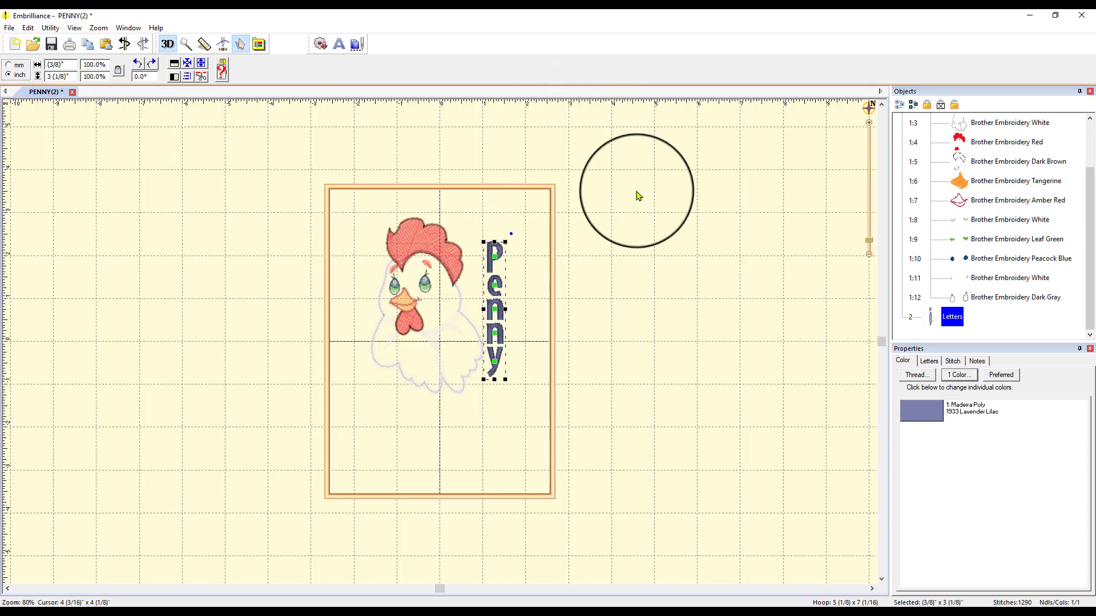
{"action": "left_click", "coordinate": [642, 212]}
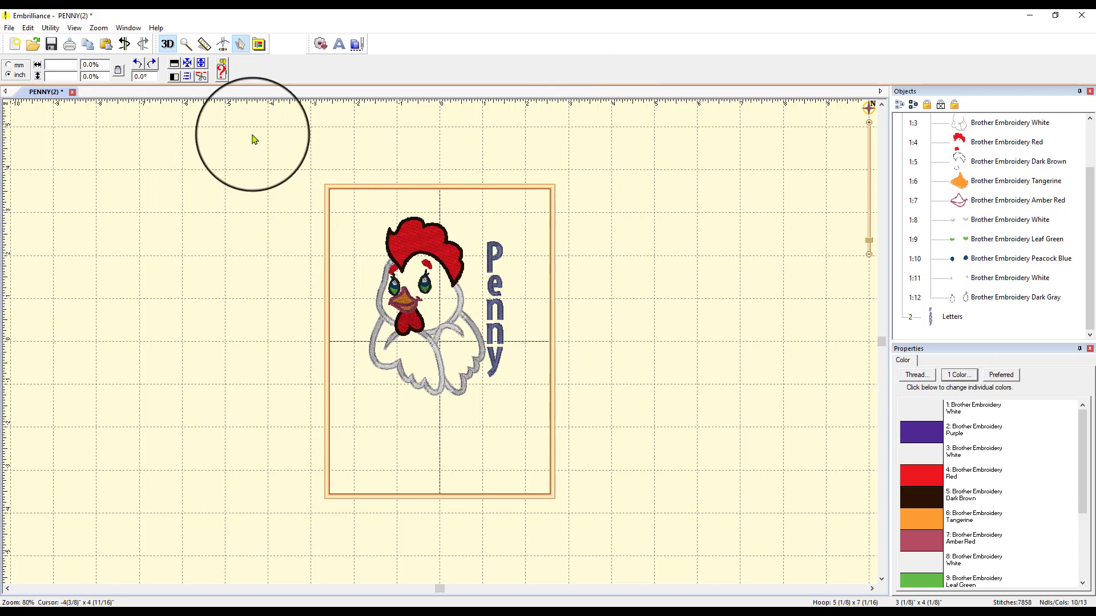
Open the design library, skipping the Merrowly Collection serial number entry, and choose the Embrilliance catalog
{"action": "left_click", "coordinate": [322, 53]}
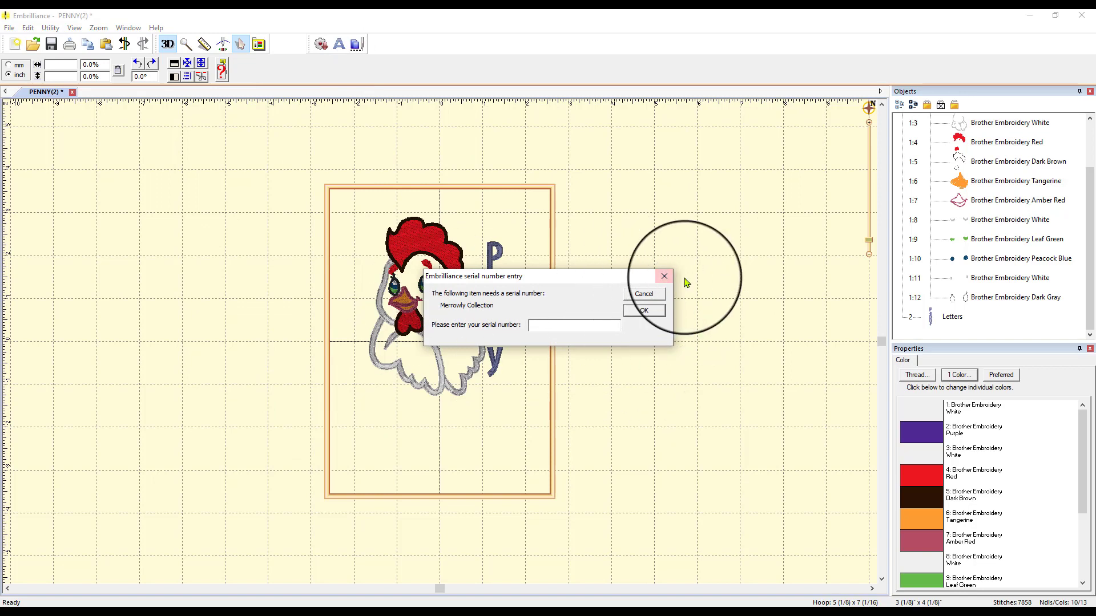
{"action": "left_click", "coordinate": [644, 293]}
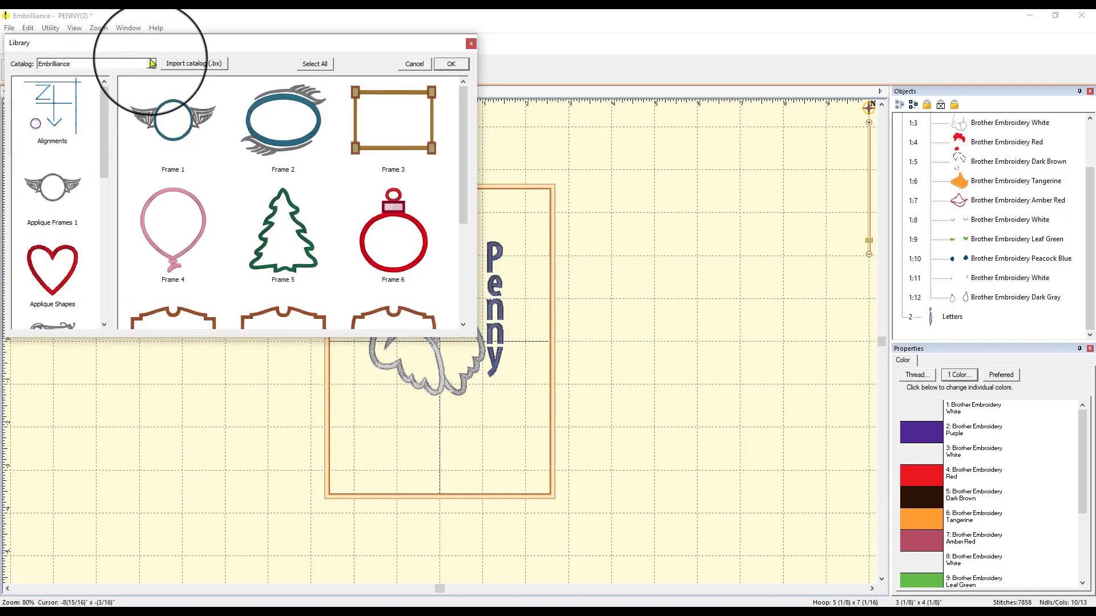
{"action": "left_click", "coordinate": [152, 64]}
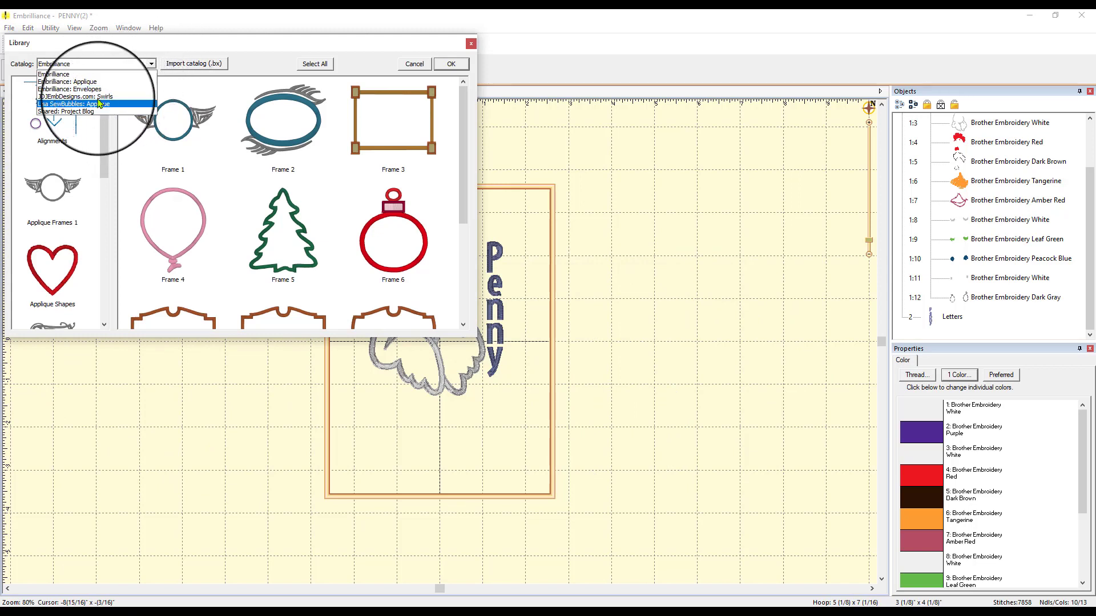
{"action": "left_click", "coordinate": [57, 74]}
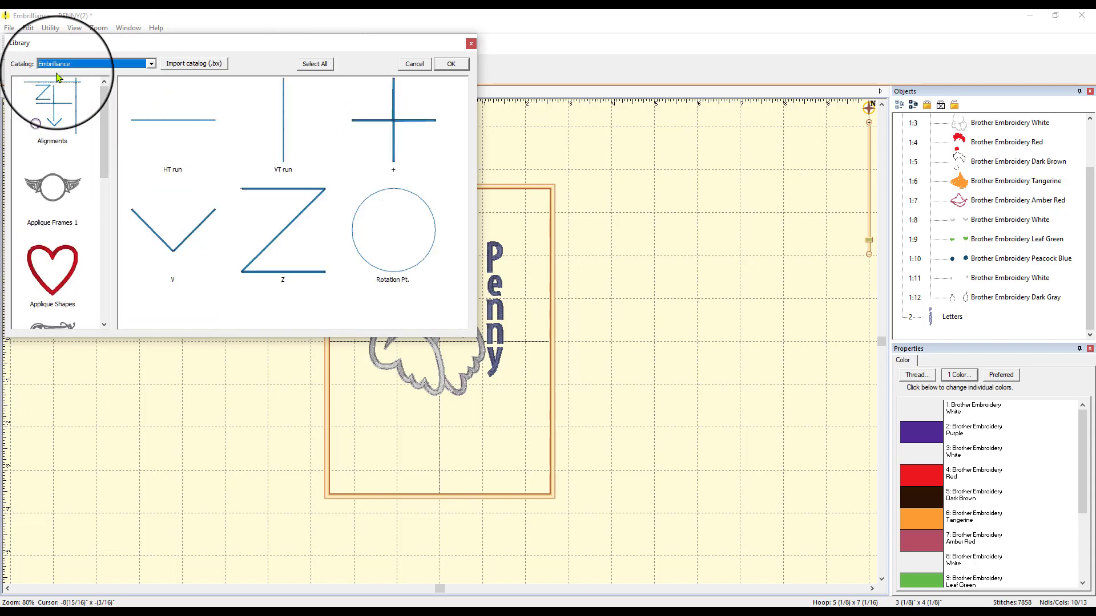
Browse the catalog's categories and insert Frame 3 from Applique Frames 1 into the design
{"action": "left_click_drag", "start_coordinate": [103, 123], "coordinate": [123, 207]}
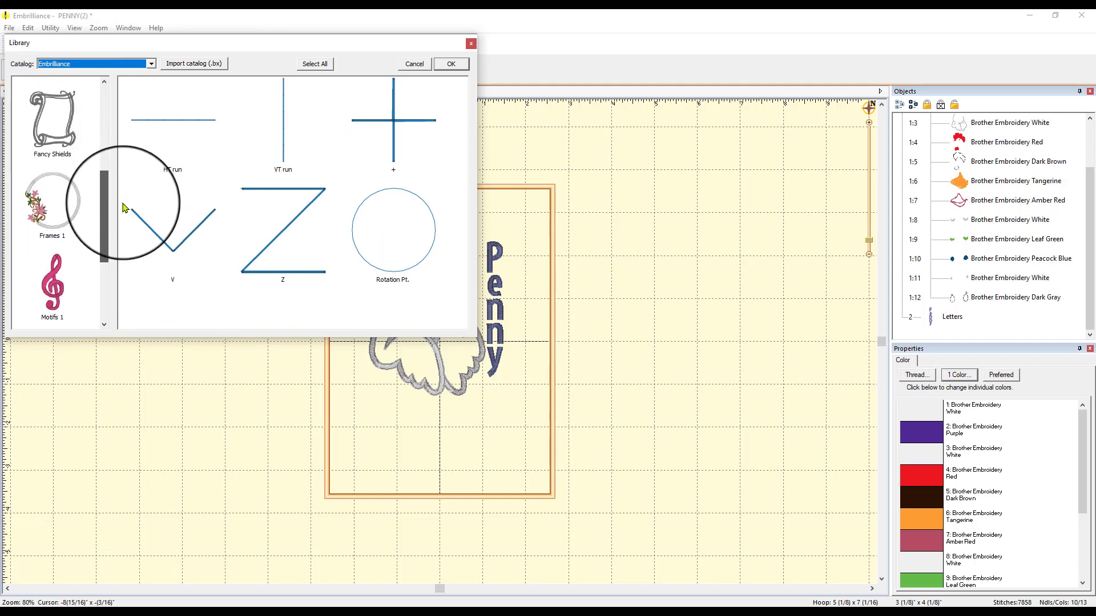
{"action": "left_click", "coordinate": [76, 220]}
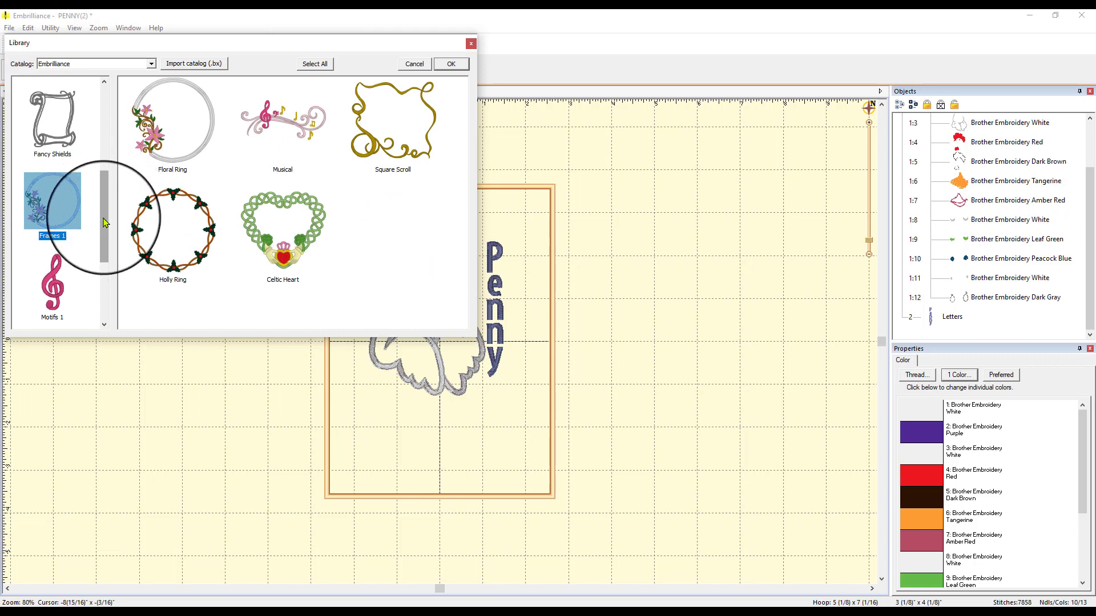
{"action": "left_click_drag", "start_coordinate": [104, 222], "coordinate": [111, 135]}
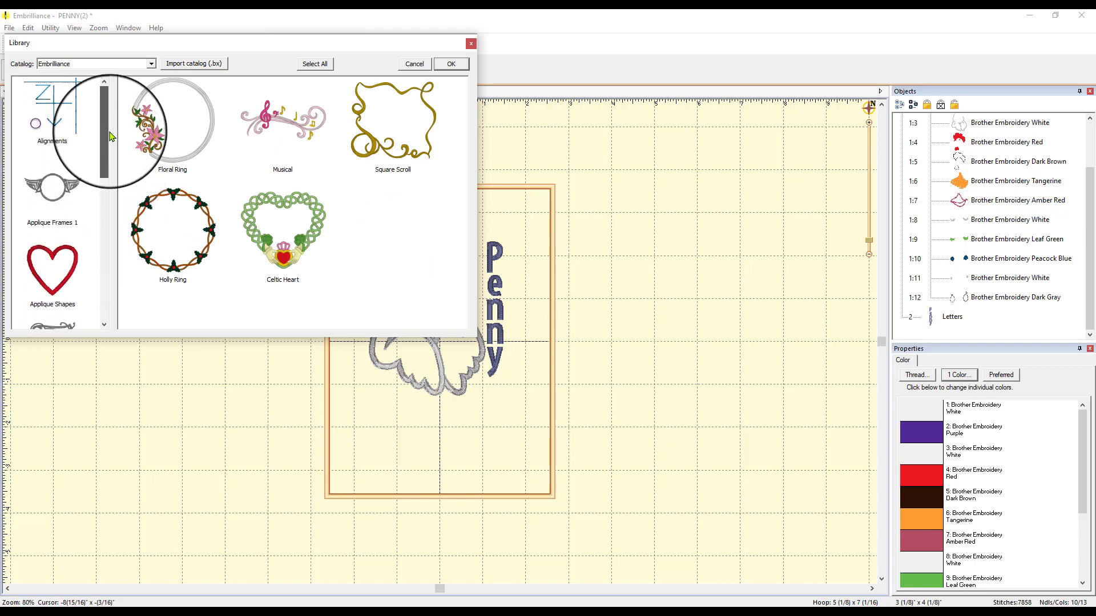
{"action": "left_click", "coordinate": [70, 194]}
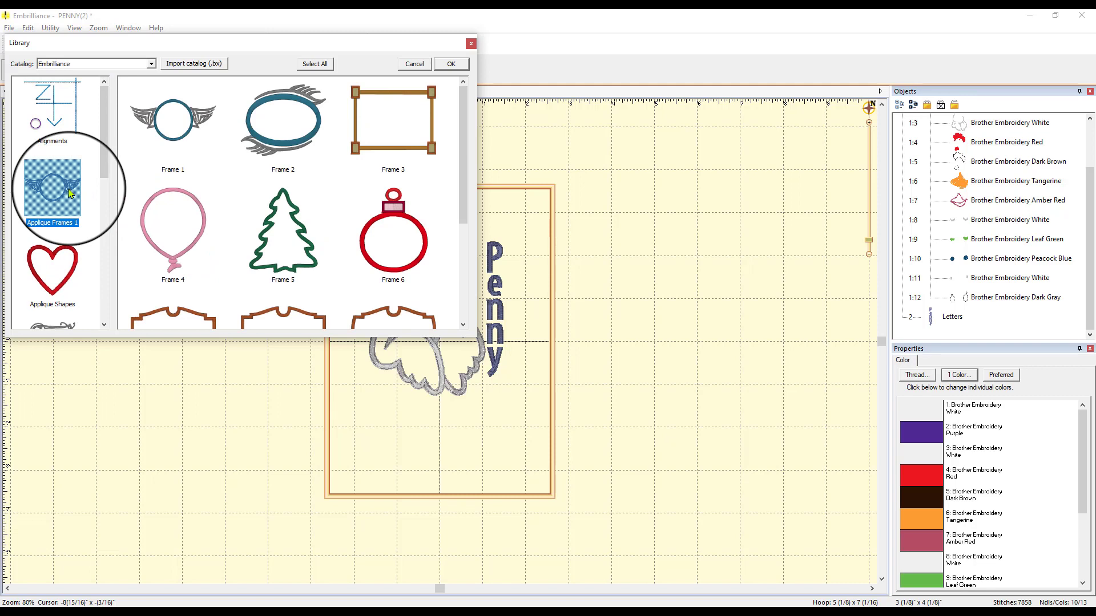
{"action": "left_click", "coordinate": [416, 149]}
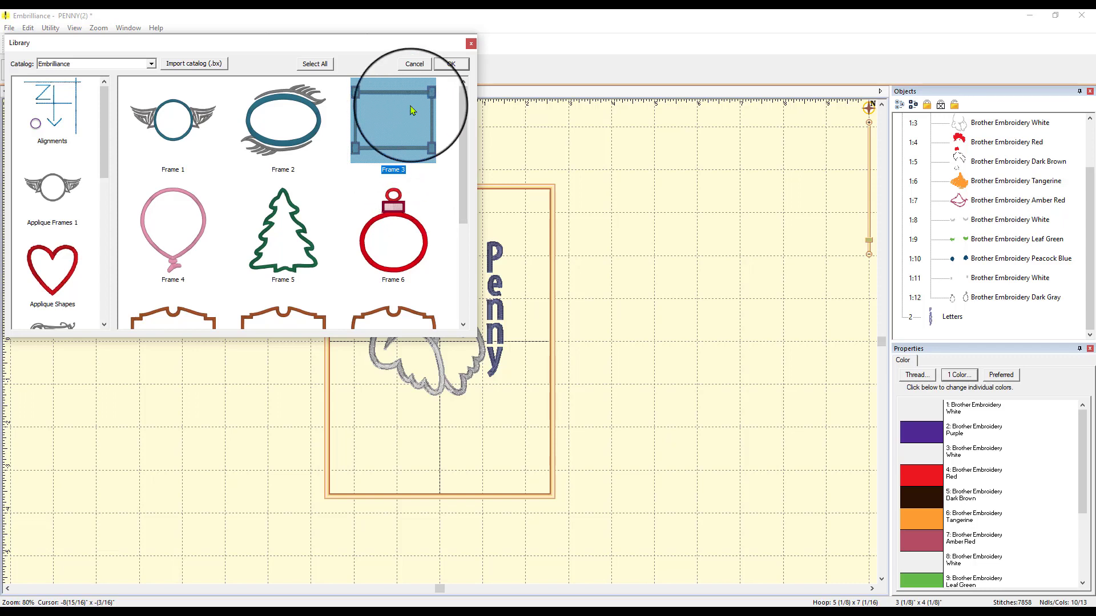
{"action": "left_click", "coordinate": [451, 63]}
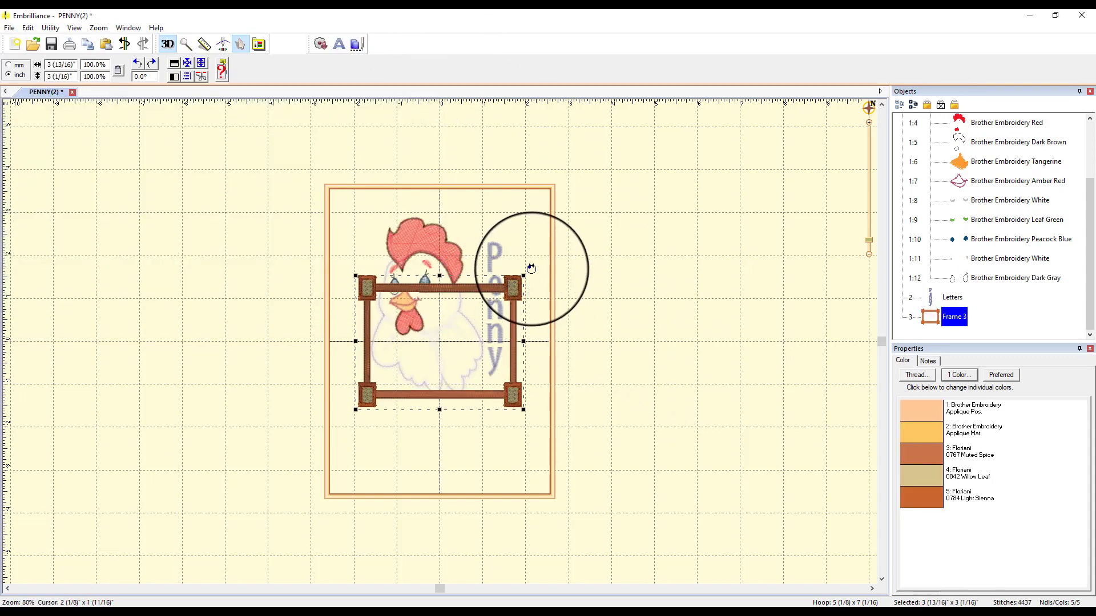
Rotate the frame -90° and enlarge it to about 153% so it surrounds the chicken and the lettering
{"action": "left_click_drag", "start_coordinate": [527, 251], "coordinate": [550, 472]}
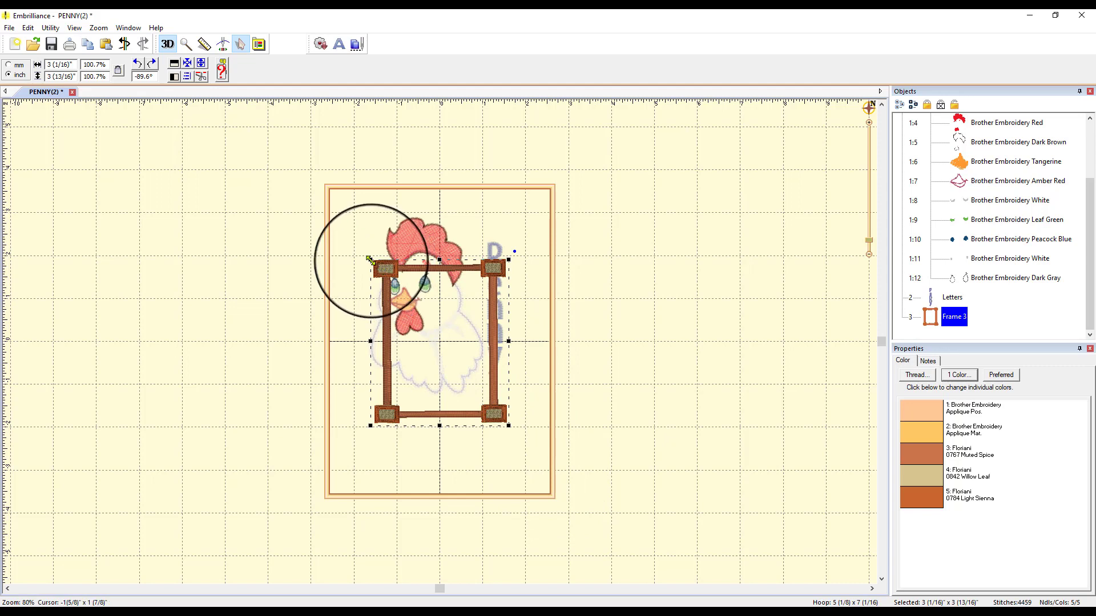
{"action": "left_click_drag", "start_coordinate": [369, 260], "coordinate": [361, 210]}
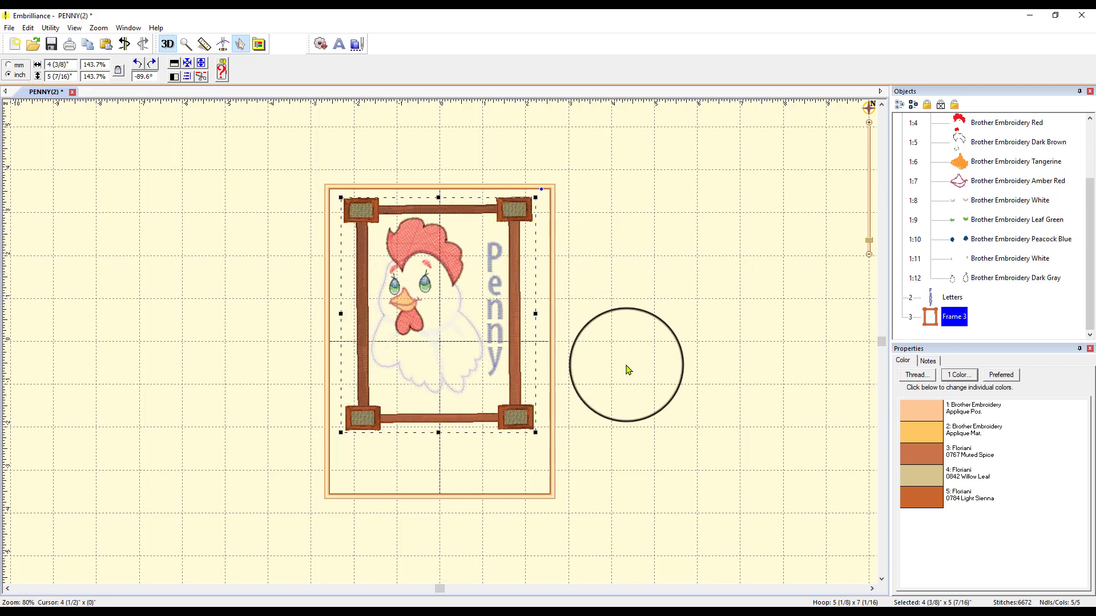
{"action": "left_click_drag", "start_coordinate": [547, 185], "coordinate": [554, 185]}
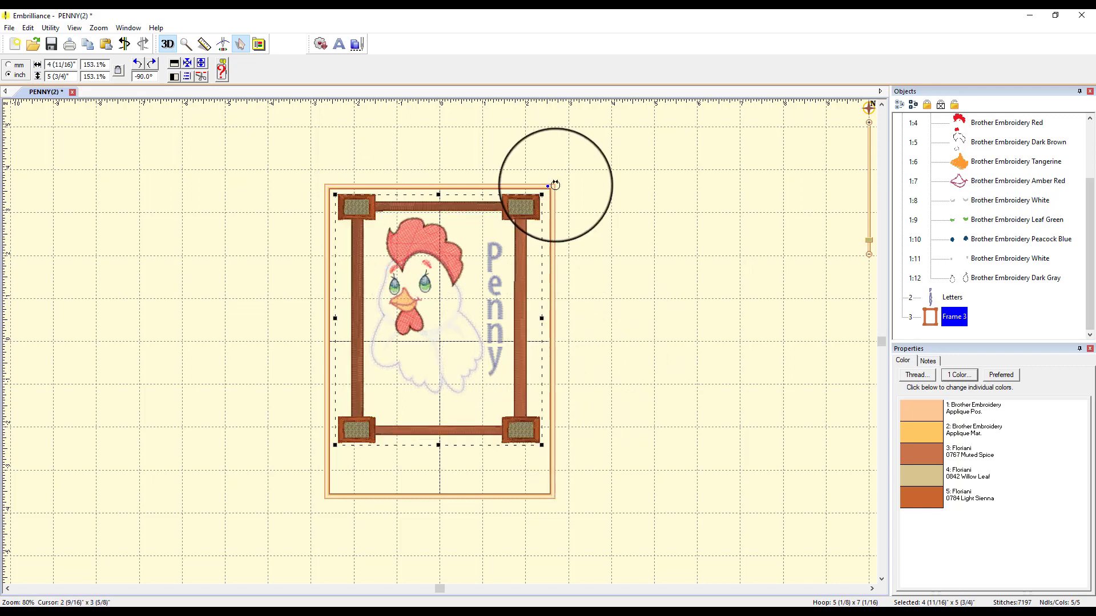
{"action": "left_click", "coordinate": [645, 225]}
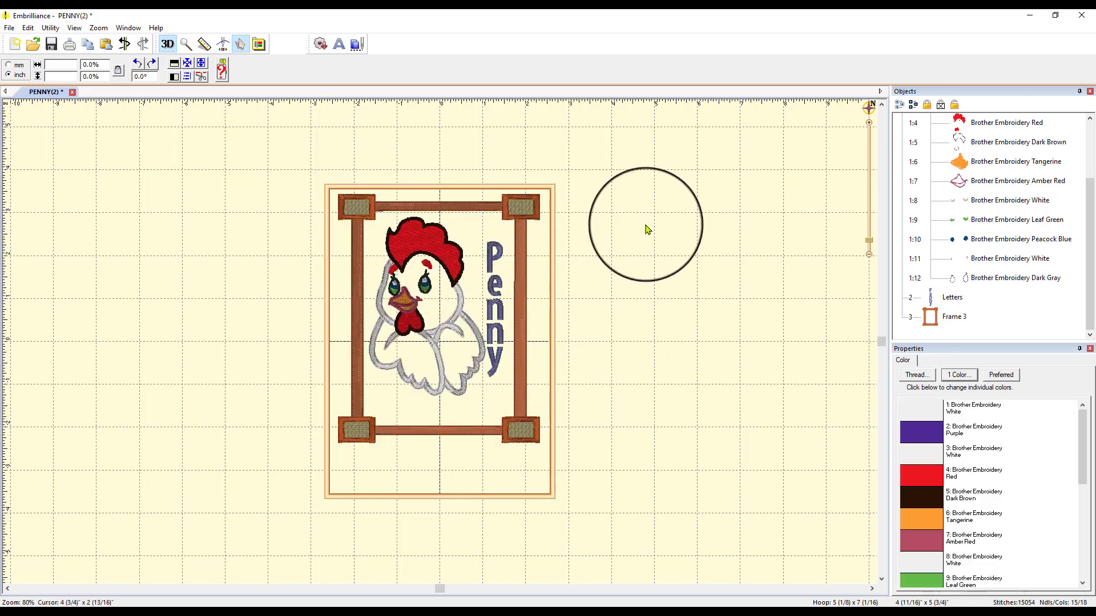
Move the chicken and the Penny lettering slightly lower inside the frame
{"action": "left_click", "coordinate": [452, 323]}
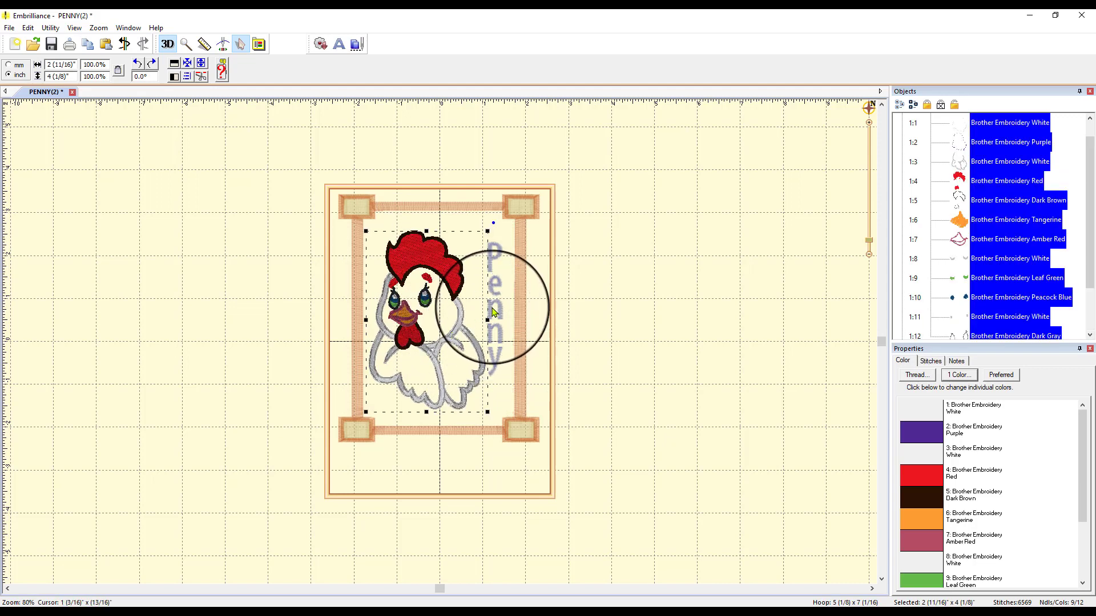
{"action": "left_click_drag", "start_coordinate": [494, 313], "coordinate": [498, 324]}
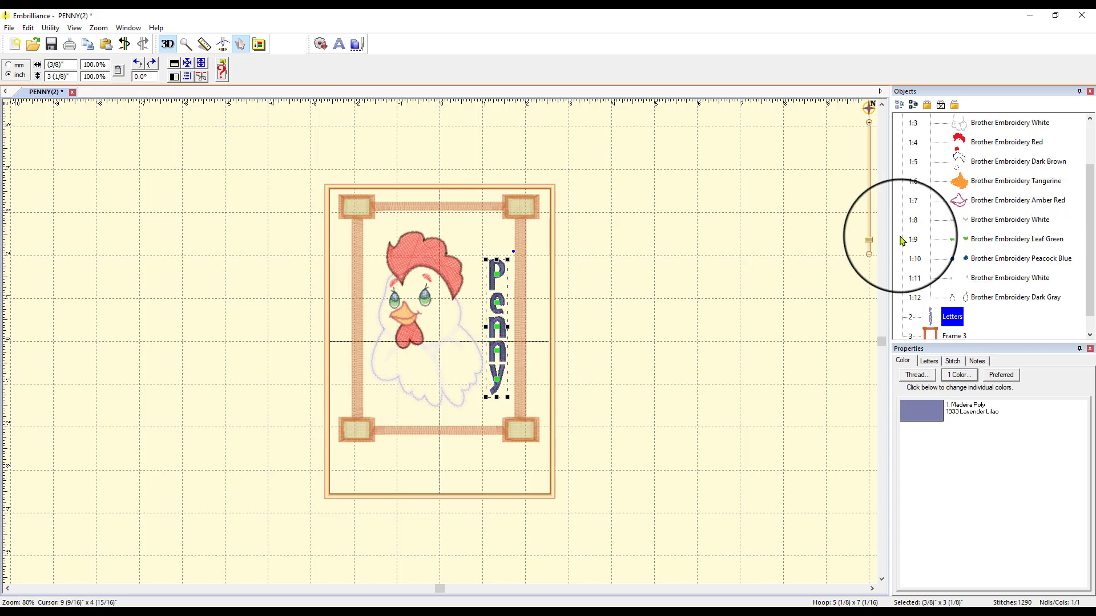
{"action": "left_click", "coordinate": [445, 284]}
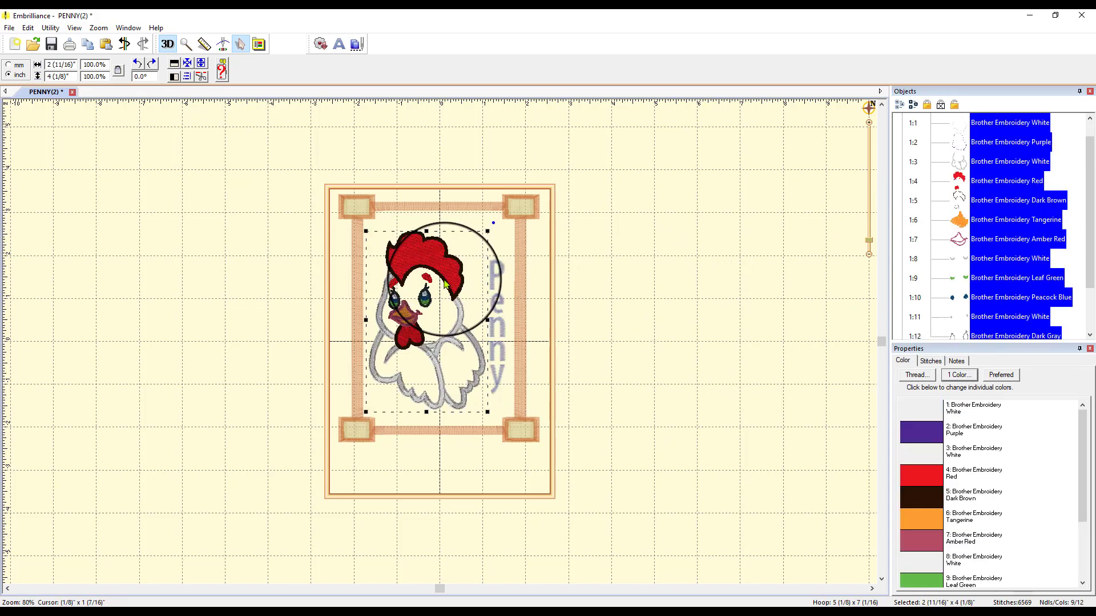
{"action": "left_click", "coordinate": [498, 296]}
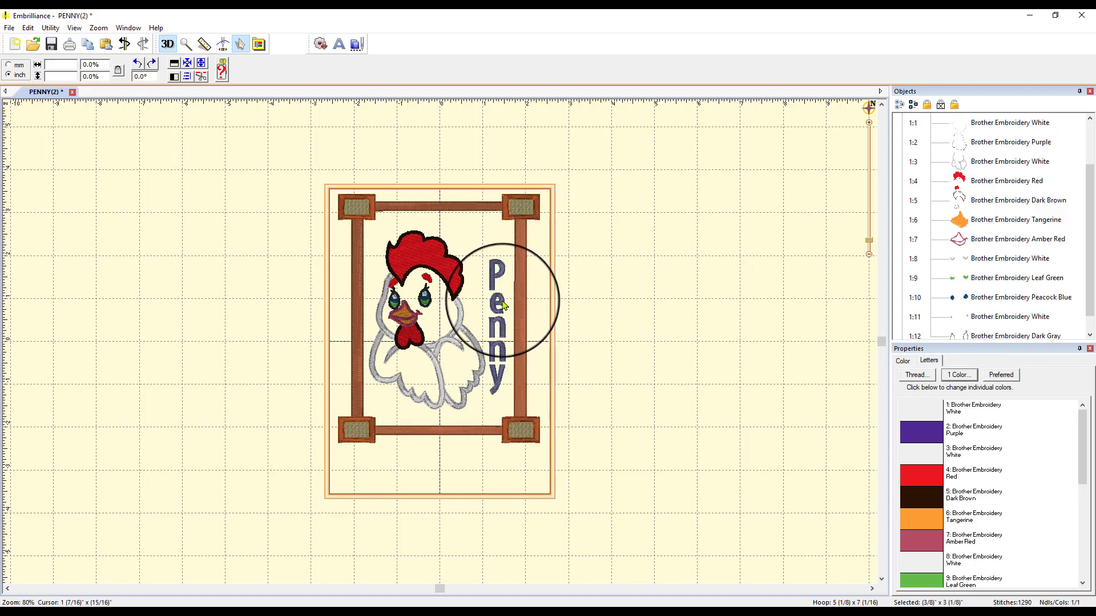
{"action": "left_click", "coordinate": [504, 305]}
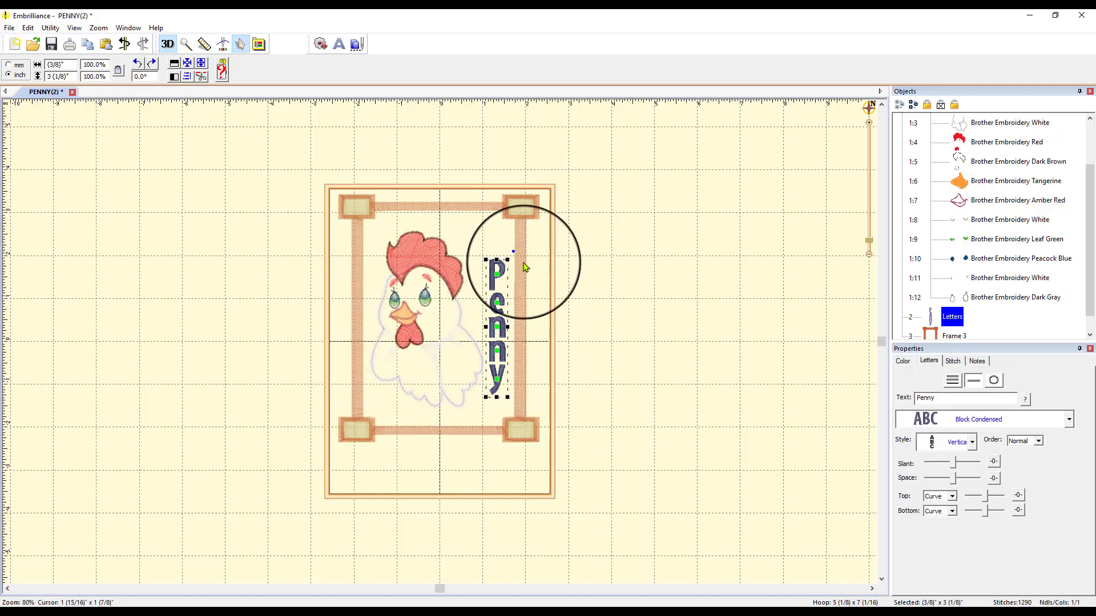
{"action": "left_click", "coordinate": [521, 270]}
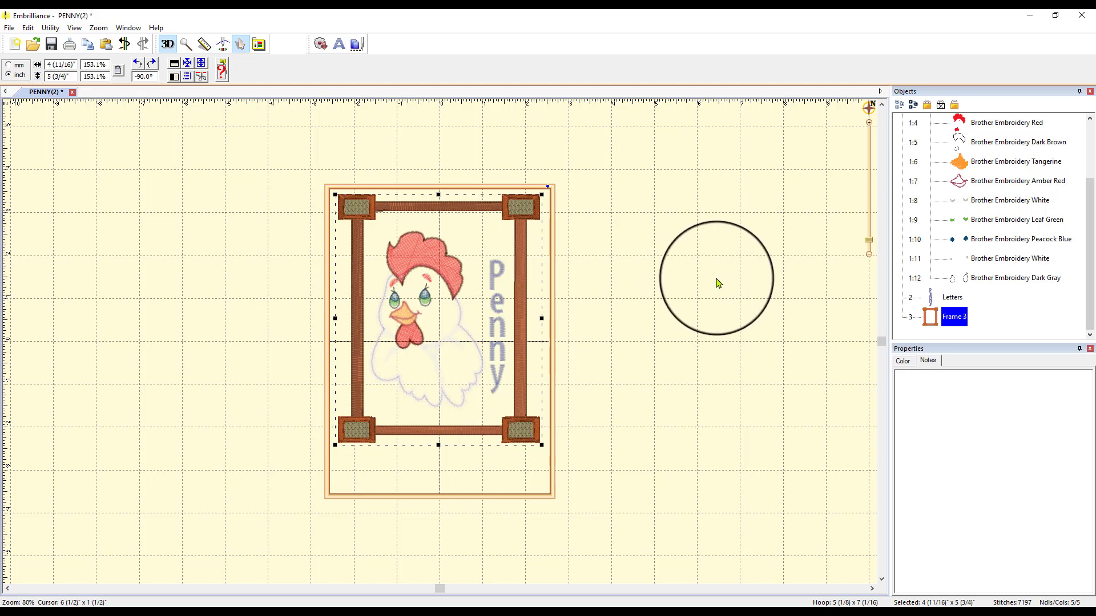
Move the Penny lettering slightly up beside the chicken and lock the Letters object
{"action": "left_click", "coordinate": [500, 343]}
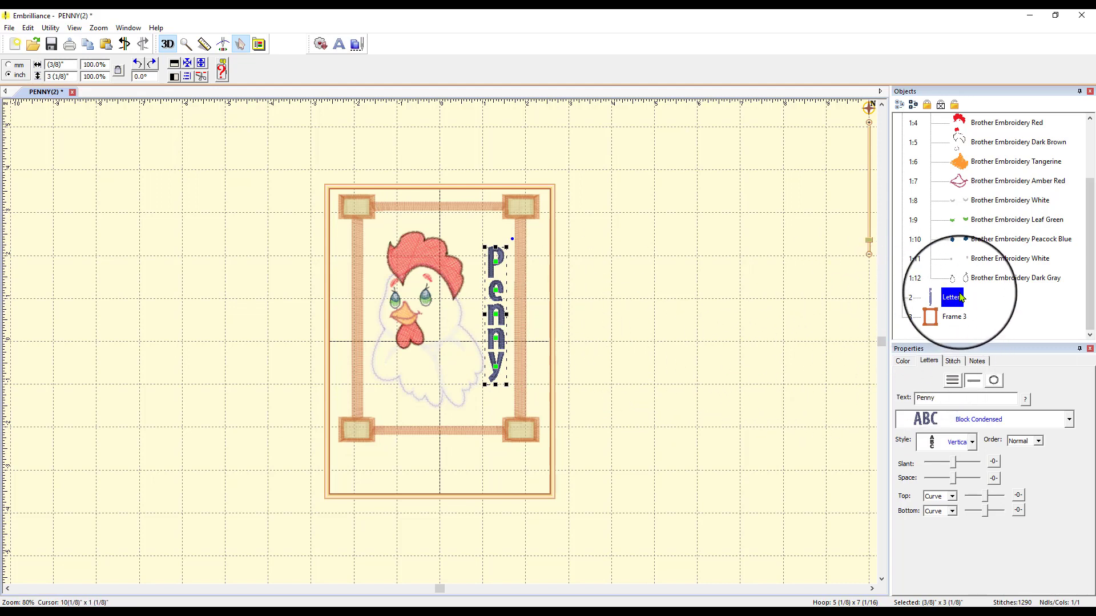
{"action": "left_click", "coordinate": [927, 108]}
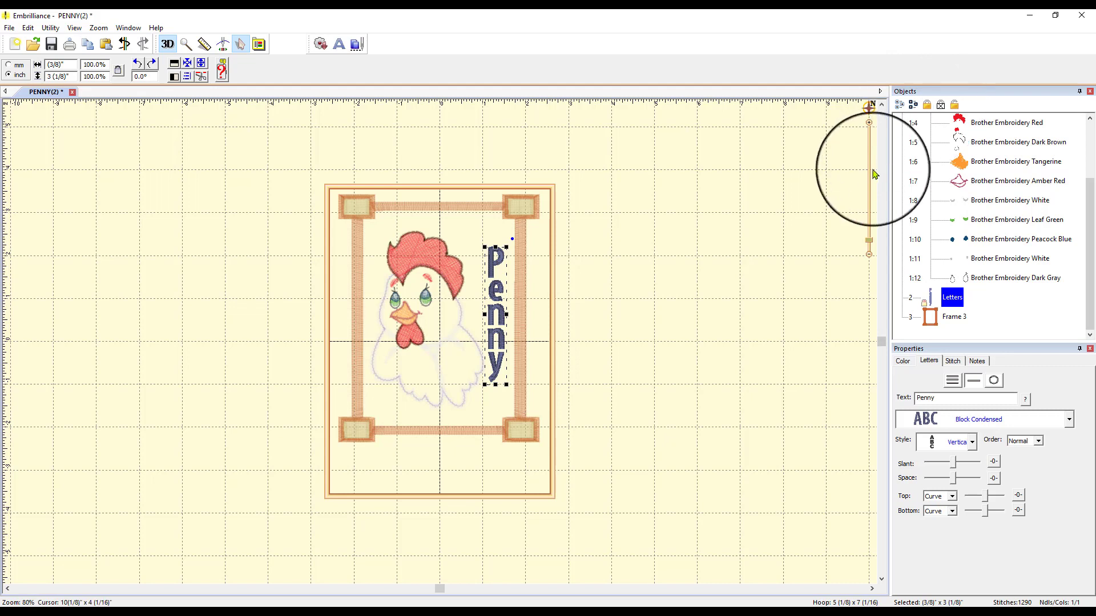
{"action": "left_click", "coordinate": [803, 213]}
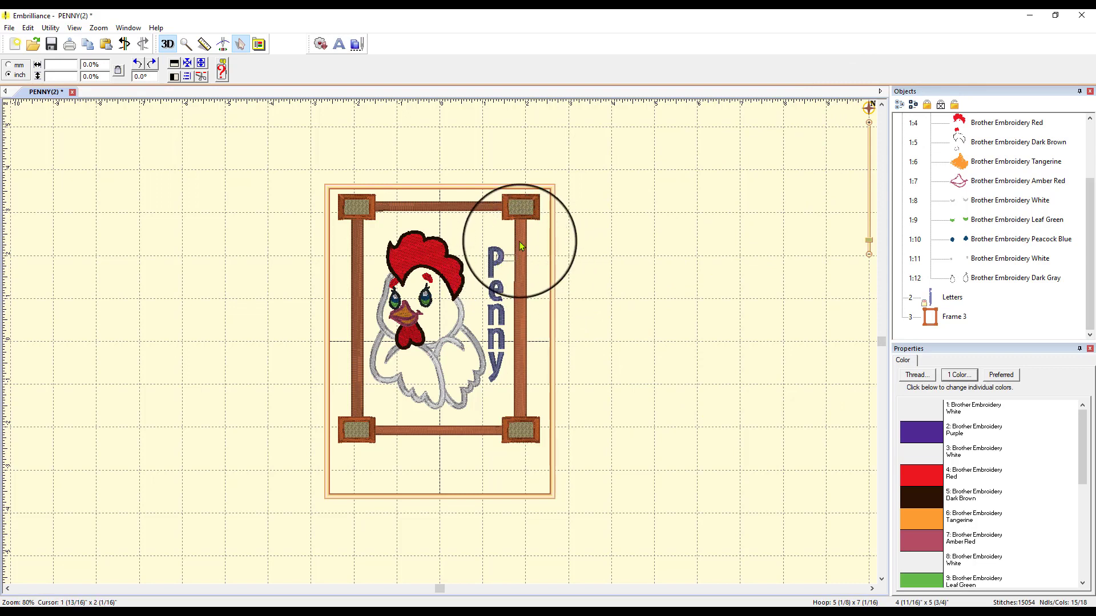
Unlock the Letters object and move the Penny lettering slightly left toward the chicken
{"action": "left_click", "coordinate": [122, 44]}
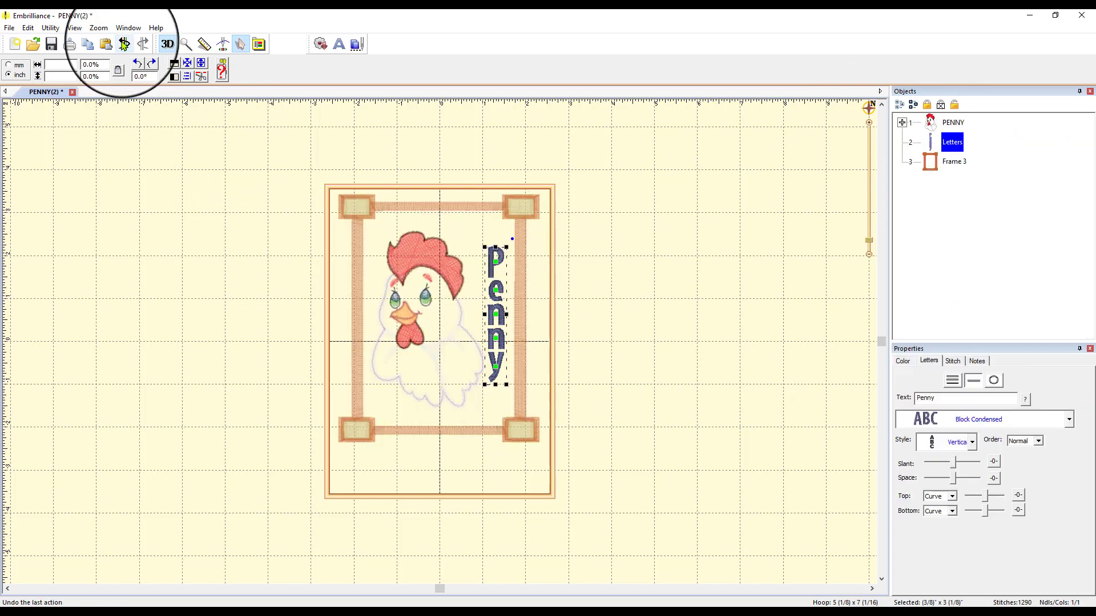
{"action": "left_click", "coordinate": [123, 44]}
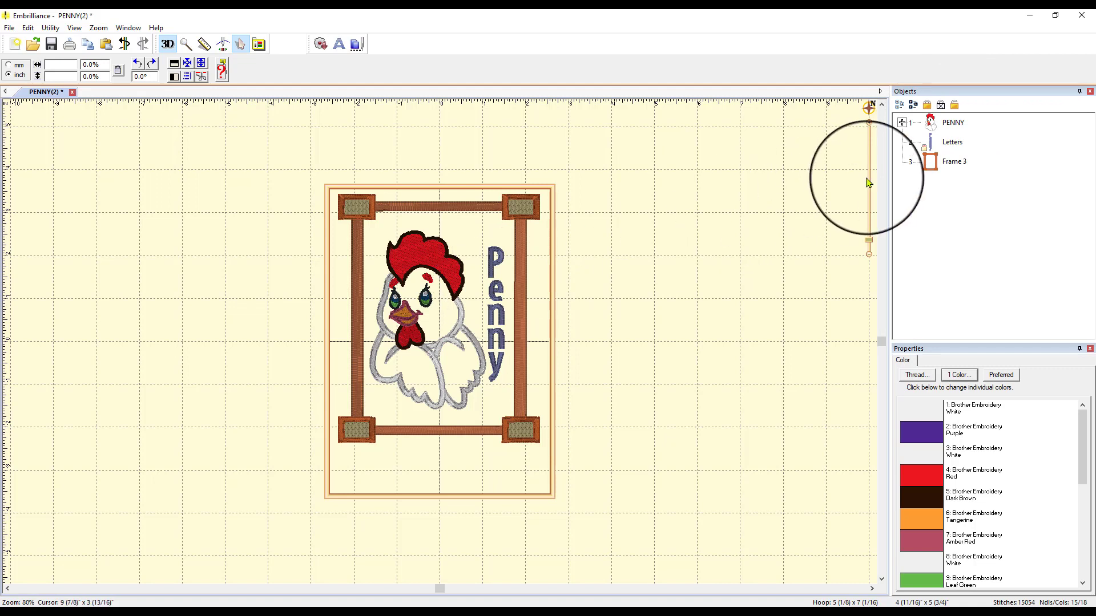
{"action": "left_click", "coordinate": [952, 142]}
{"action": "left_click", "coordinate": [955, 105]}
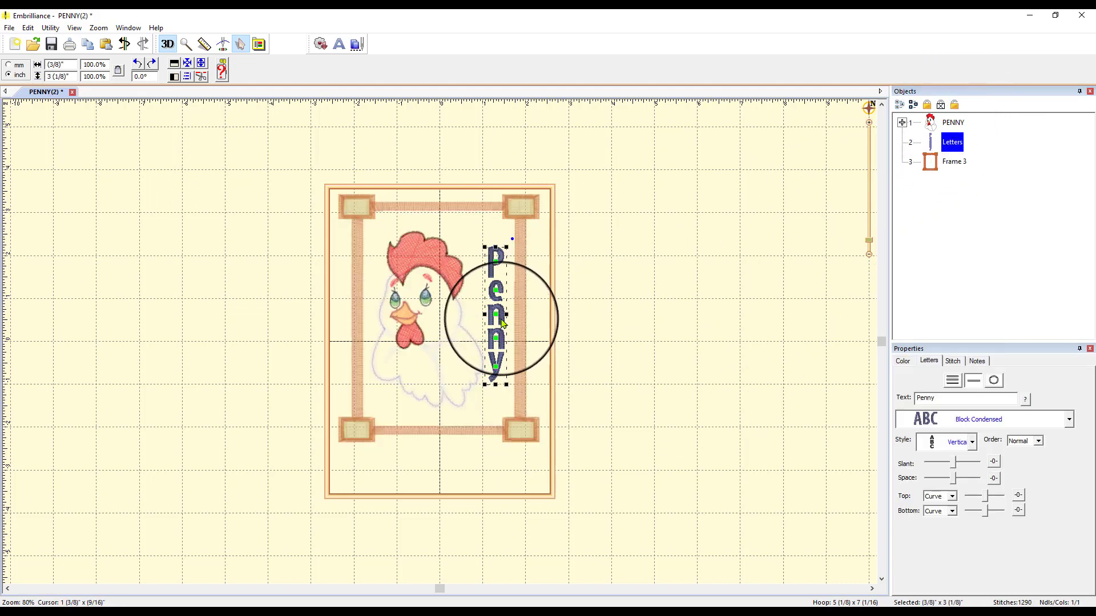
{"action": "mouse_move", "coordinate": [505, 325]}
{"action": "left_mouse_down"}
{"action": "mouse_move", "coordinate": [510, 274]}
{"action": "mouse_move", "coordinate": [549, 289]}
{"action": "mouse_move", "coordinate": [508, 329]}
{"action": "mouse_move", "coordinate": [498, 321]}
{"action": "left_mouse_up"}
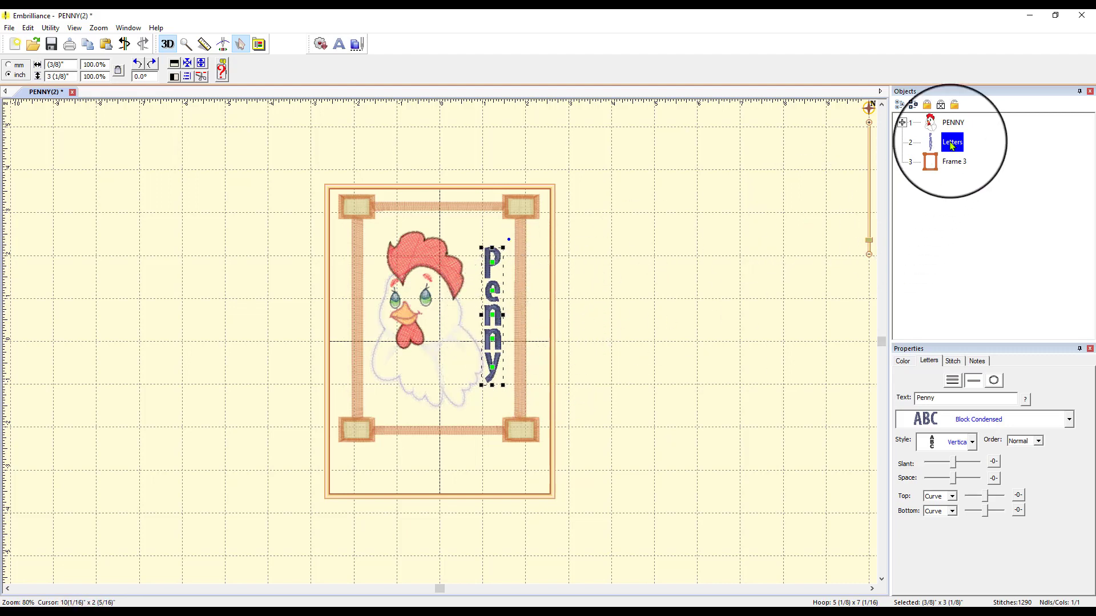
Lock the Letters object, shift the selected Penny lettering slightly down and right, and try to move it again while deselected
{"action": "left_click", "coordinate": [928, 105]}
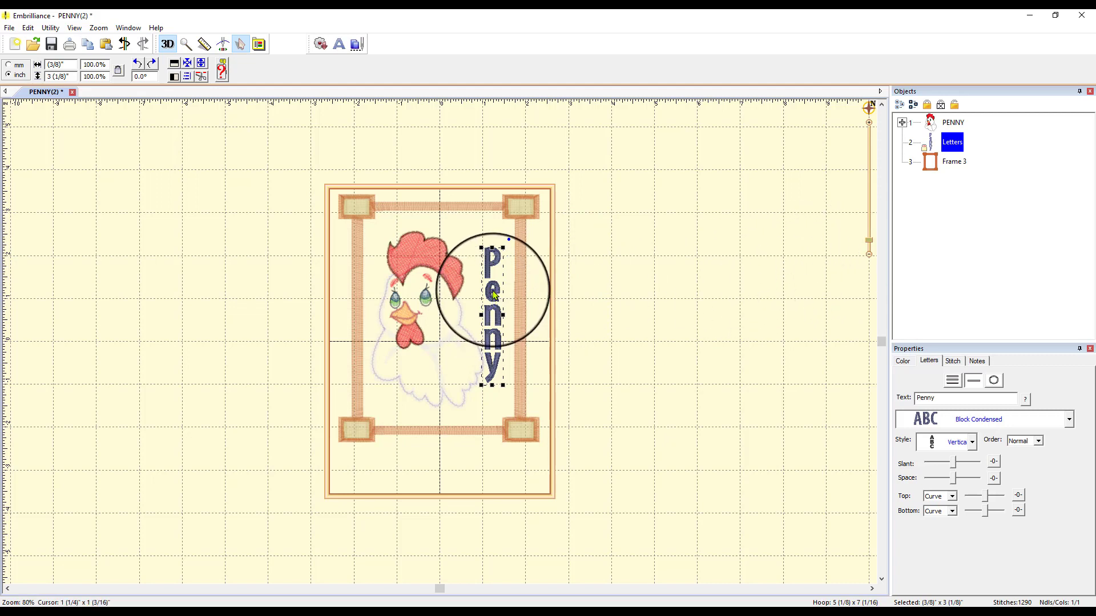
{"action": "mouse_move", "coordinate": [495, 294]}
{"action": "left_mouse_down"}
{"action": "mouse_move", "coordinate": [511, 301]}
{"action": "mouse_move", "coordinate": [501, 303]}
{"action": "left_mouse_up"}
{"action": "left_click", "coordinate": [632, 278]}
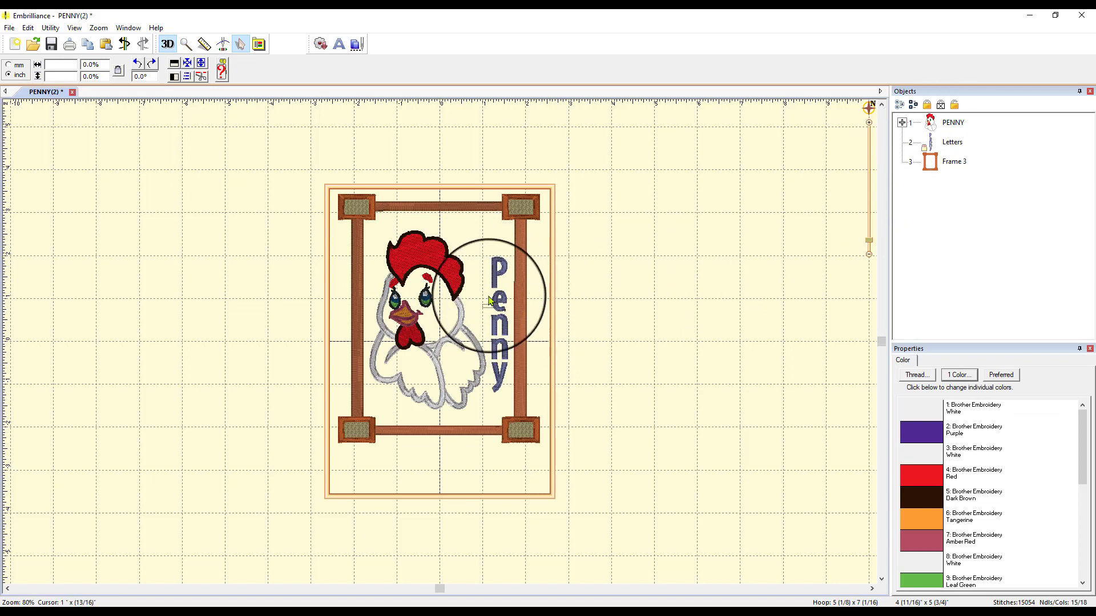
{"action": "mouse_move", "coordinate": [497, 305]}
{"action": "left_mouse_down"}
{"action": "mouse_move", "coordinate": [487, 319]}
{"action": "mouse_move", "coordinate": [488, 306]}
{"action": "left_mouse_up"}
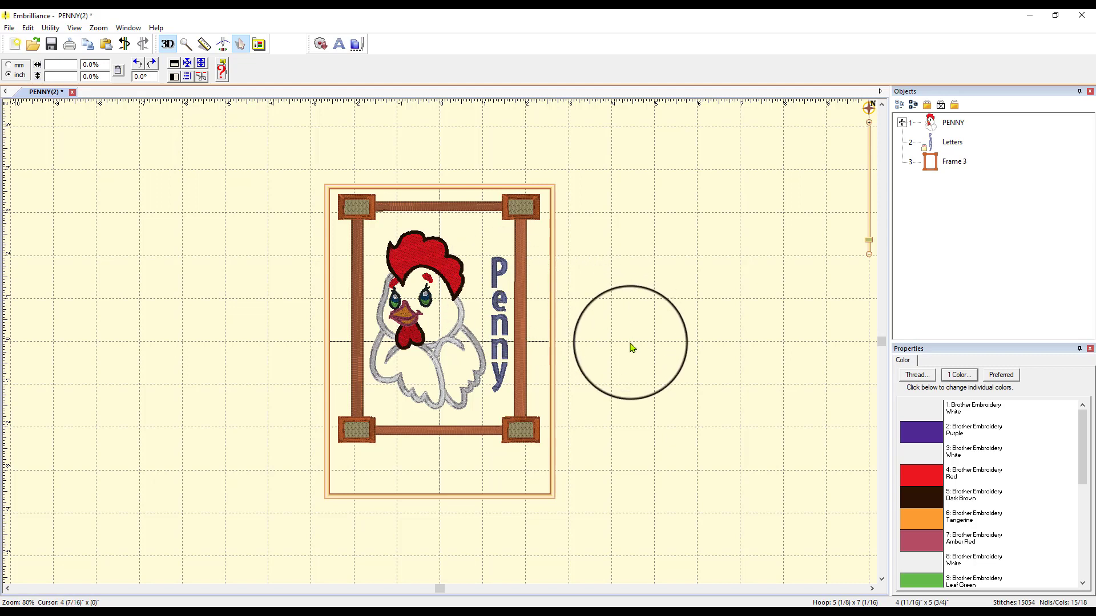
Hide the Letters object so the Penny lettering is left out of the design view
{"action": "left_click", "coordinate": [959, 142]}
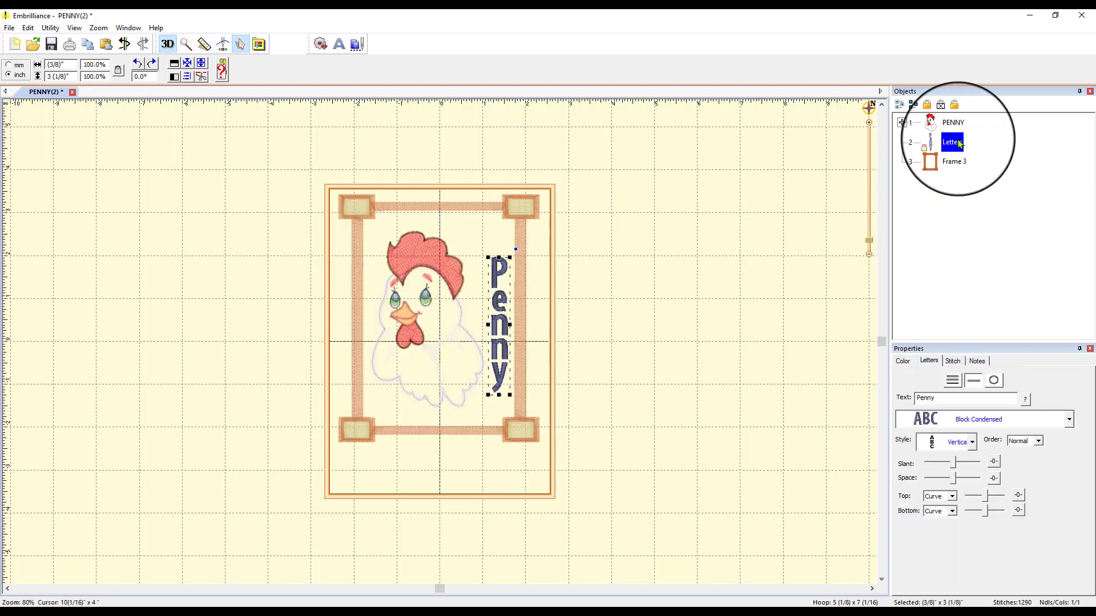
{"action": "left_click", "coordinate": [941, 106]}
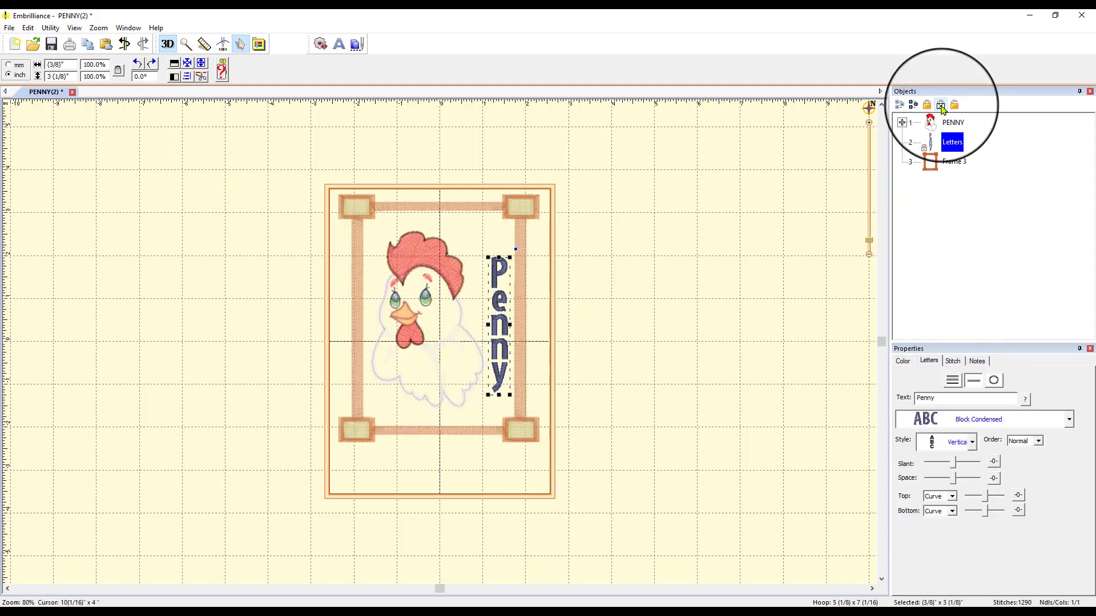
{"action": "left_click", "coordinate": [742, 227]}
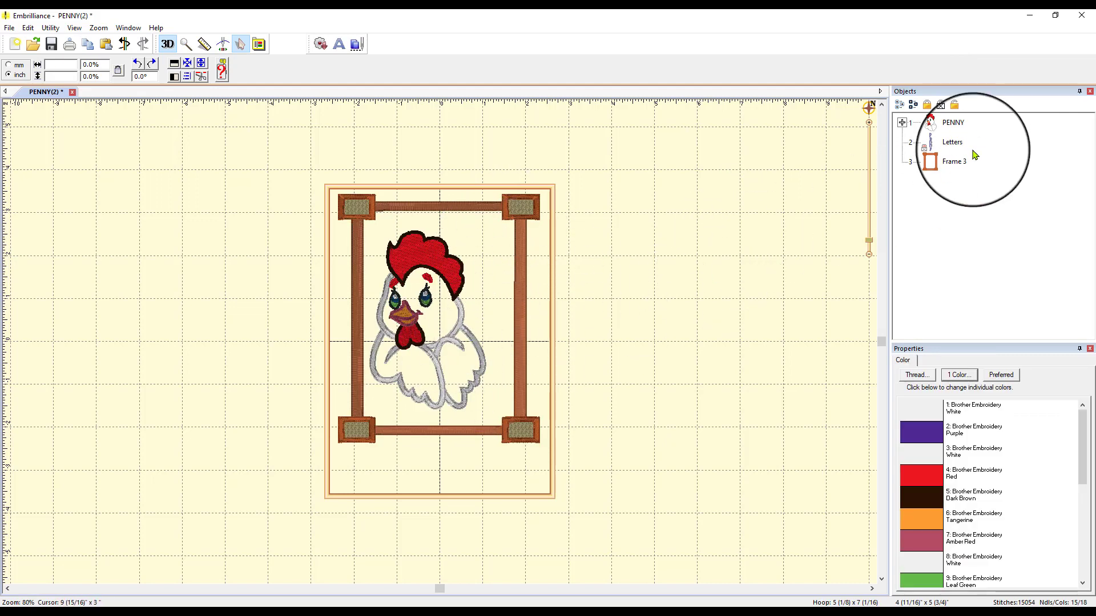
Unhide and unlock the Letters object and deselect it
{"action": "left_click", "coordinate": [947, 143]}
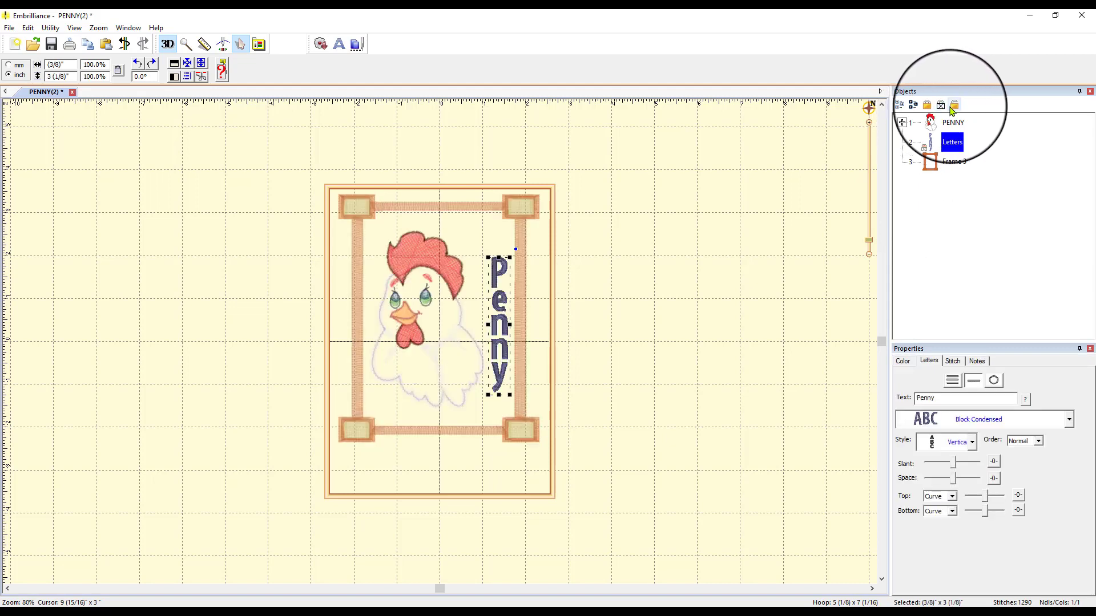
{"action": "left_click", "coordinate": [954, 105]}
{"action": "left_click", "coordinate": [653, 345]}
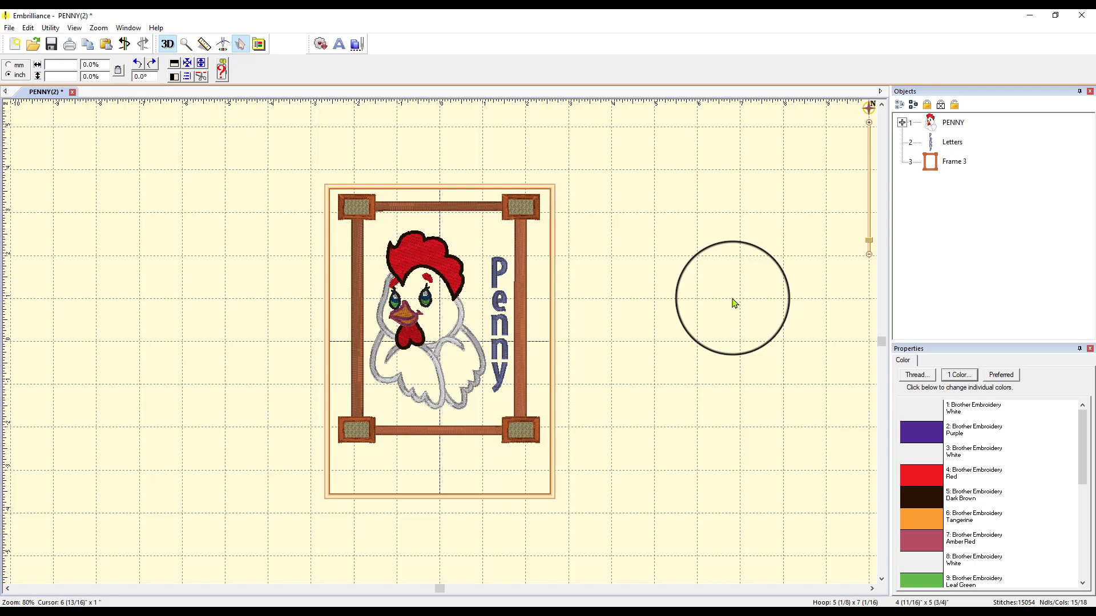
Save the stitch and working files in Downloads under the name penny chicken, using the PES file type
{"action": "left_click", "coordinate": [10, 28]}
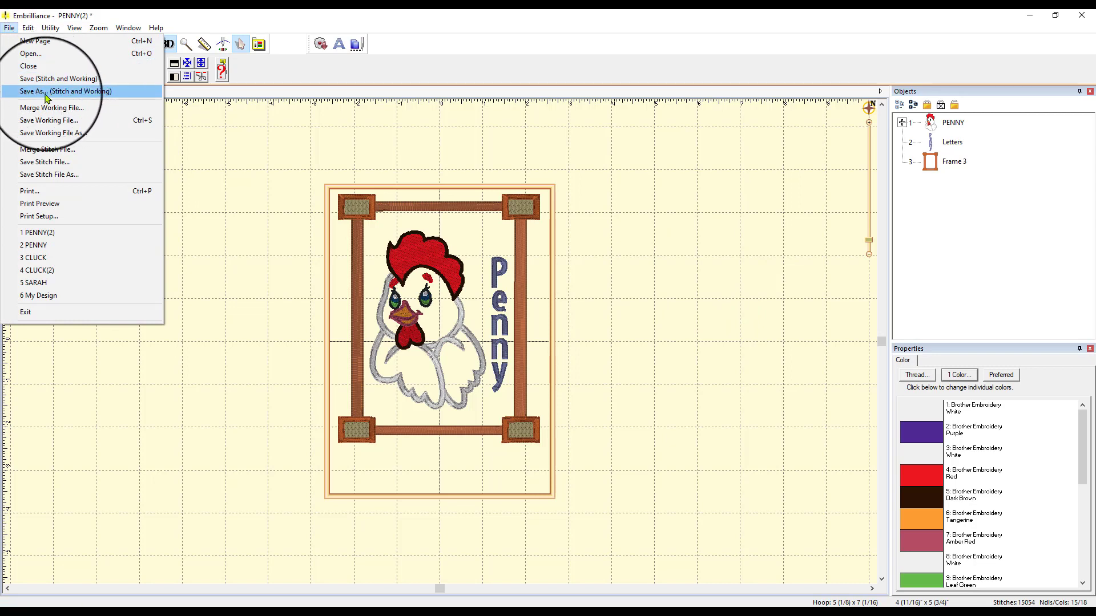
{"action": "left_click", "coordinate": [96, 98]}
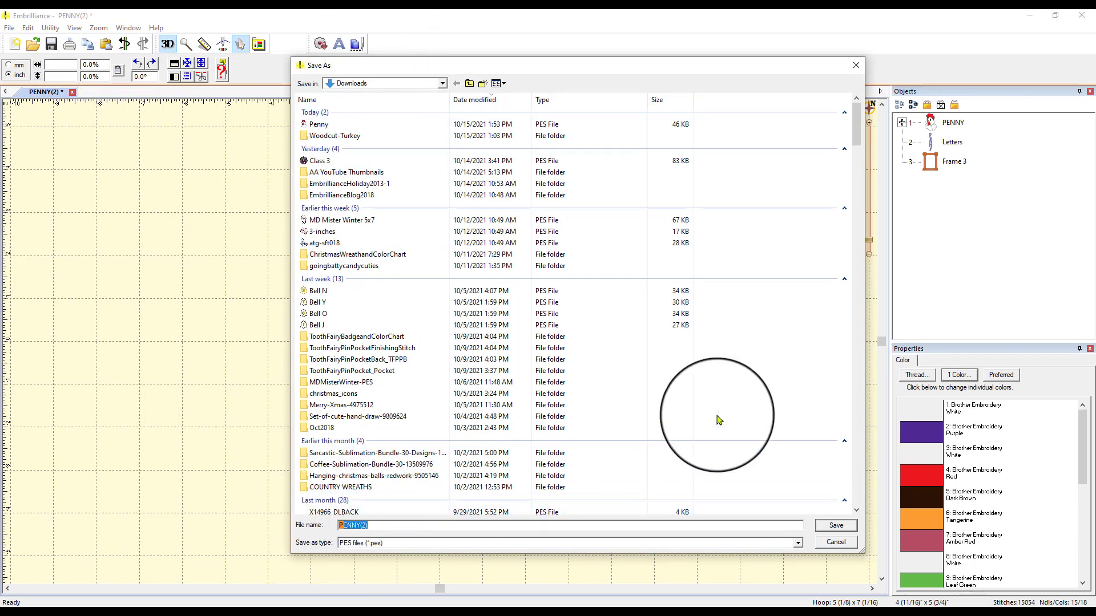
{"action": "type", "text": "penny chicken"}
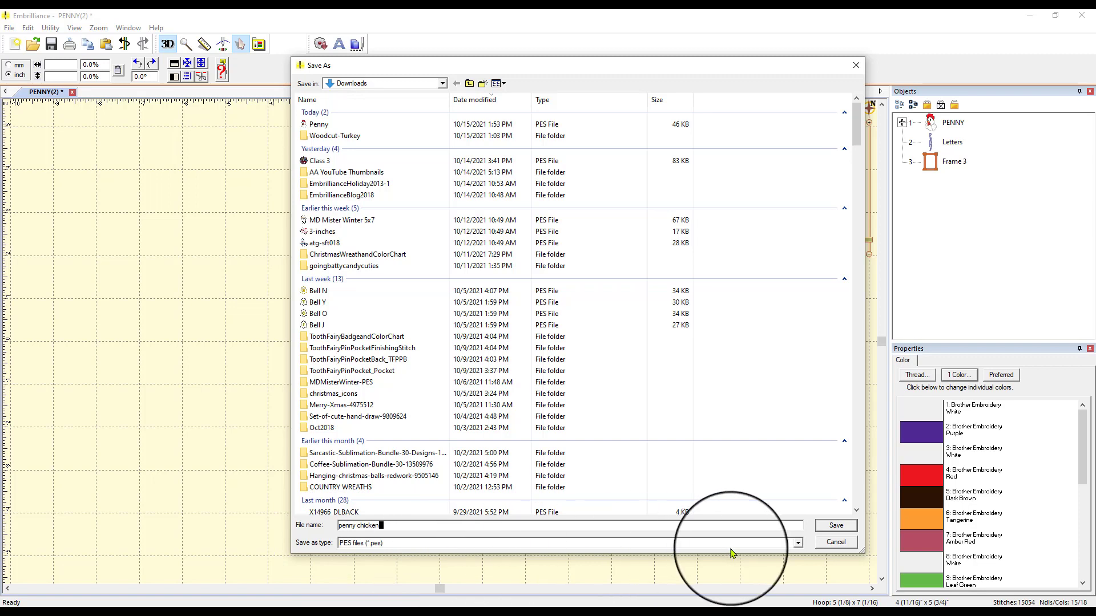
{"action": "left_click", "coordinate": [771, 546]}
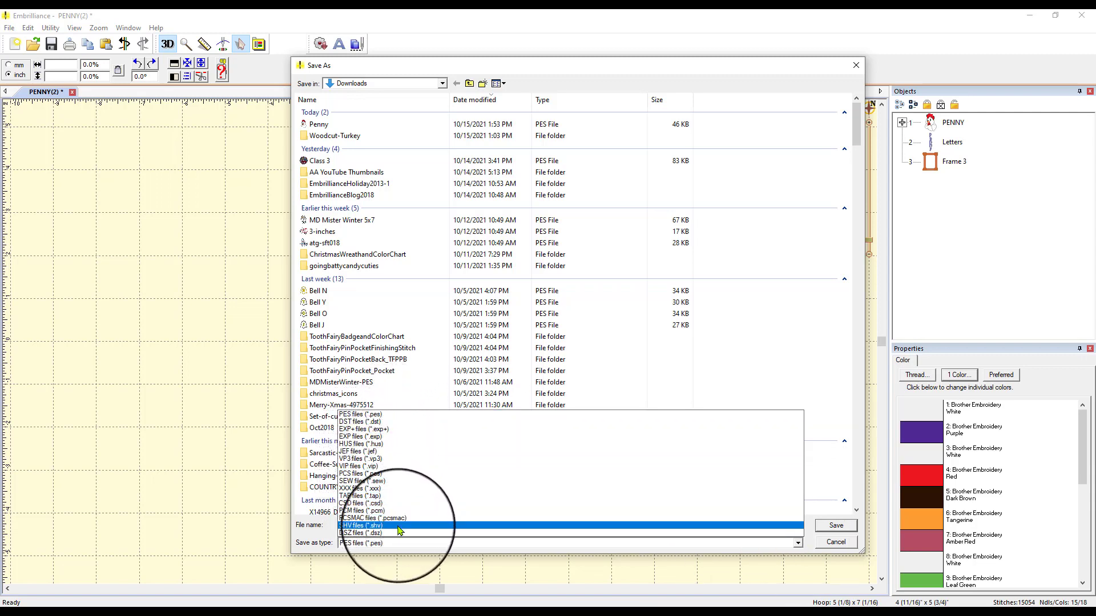
{"action": "left_click", "coordinate": [415, 420]}
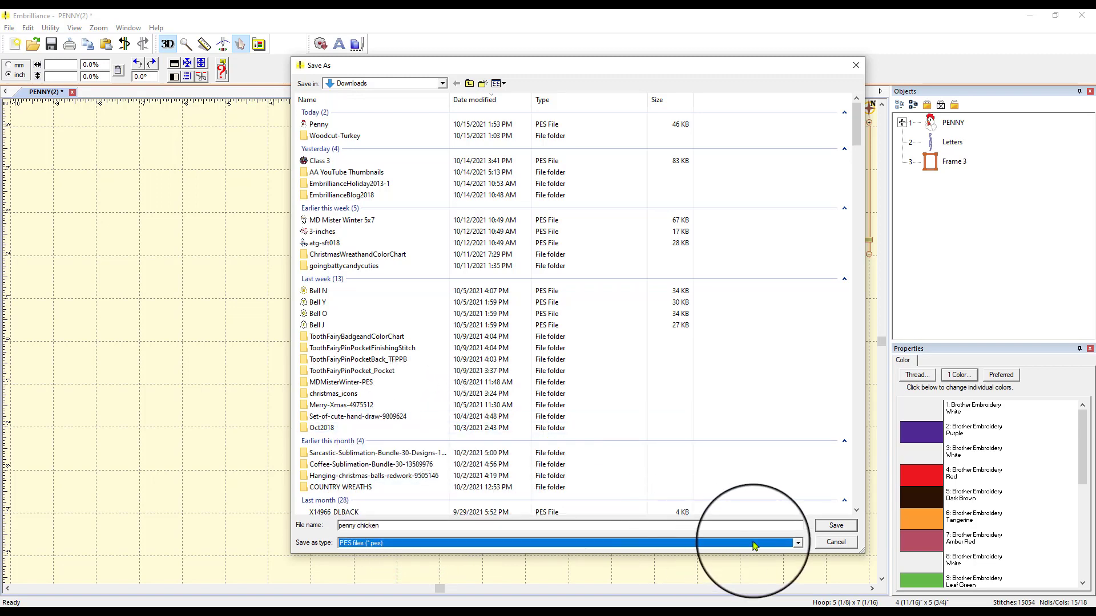
{"action": "left_click", "coordinate": [837, 527]}
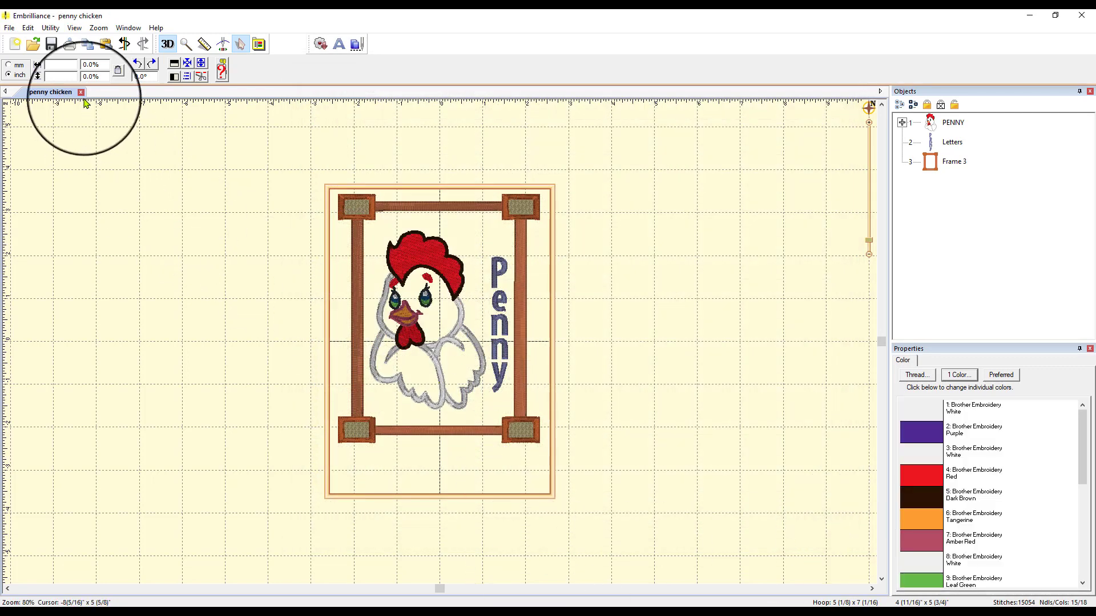
Close the design and open the PES stitch file penny chicken from Downloads
{"action": "left_click", "coordinate": [81, 93]}
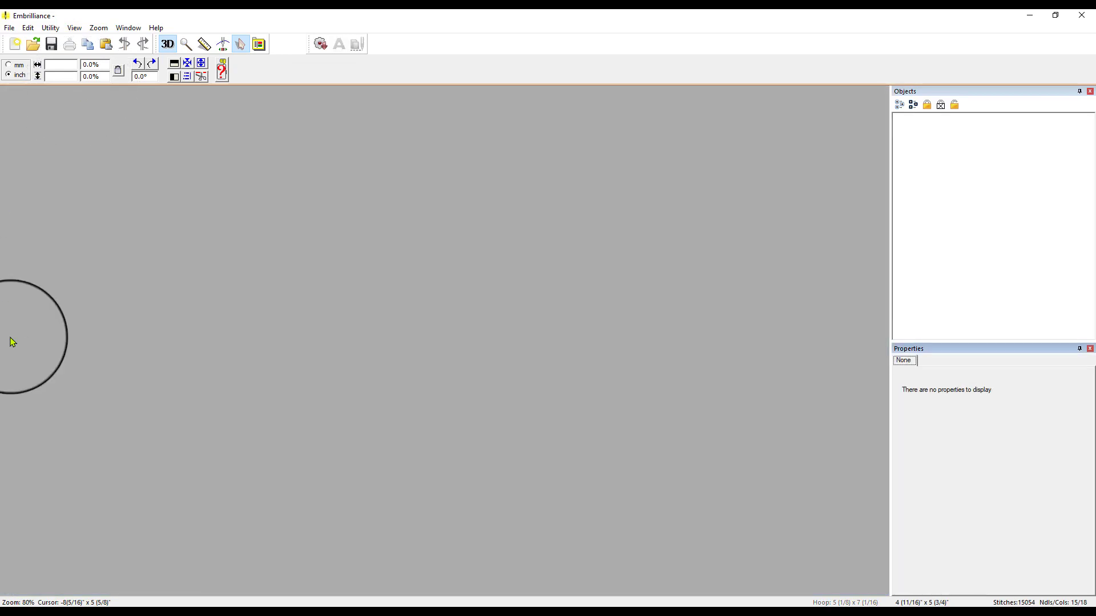
{"action": "left_click", "coordinate": [33, 46]}
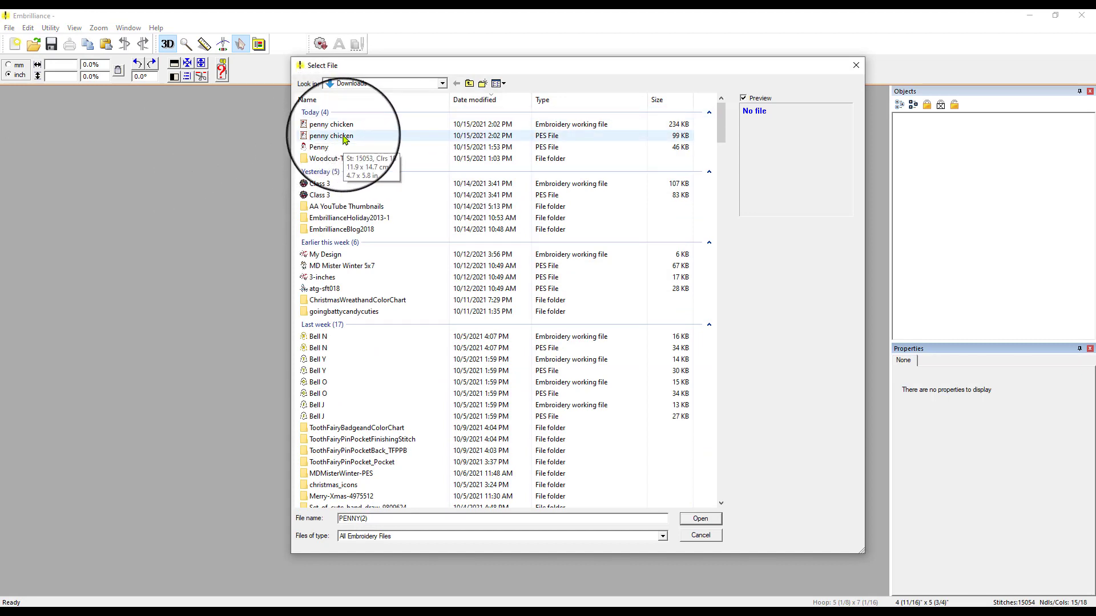
{"action": "left_click", "coordinate": [546, 141]}
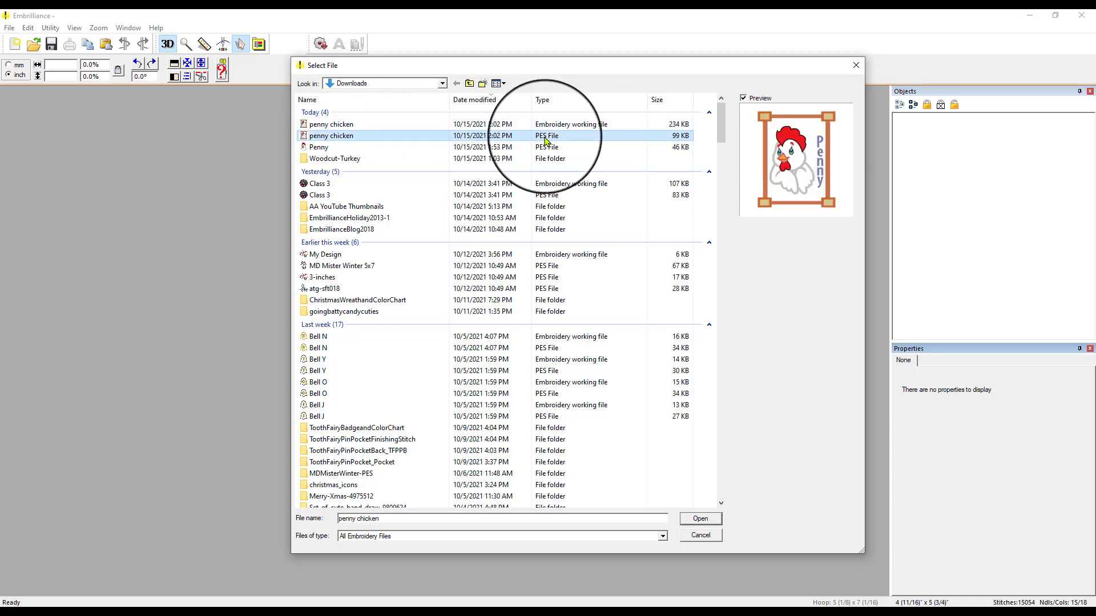
{"action": "left_click", "coordinate": [577, 129]}
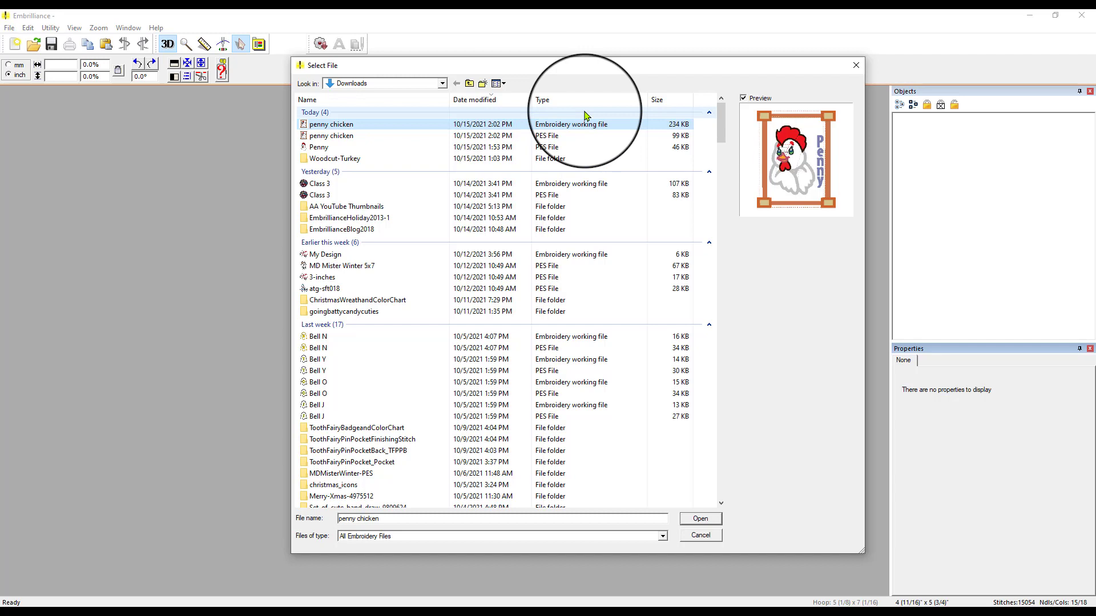
{"action": "left_click", "coordinate": [545, 137]}
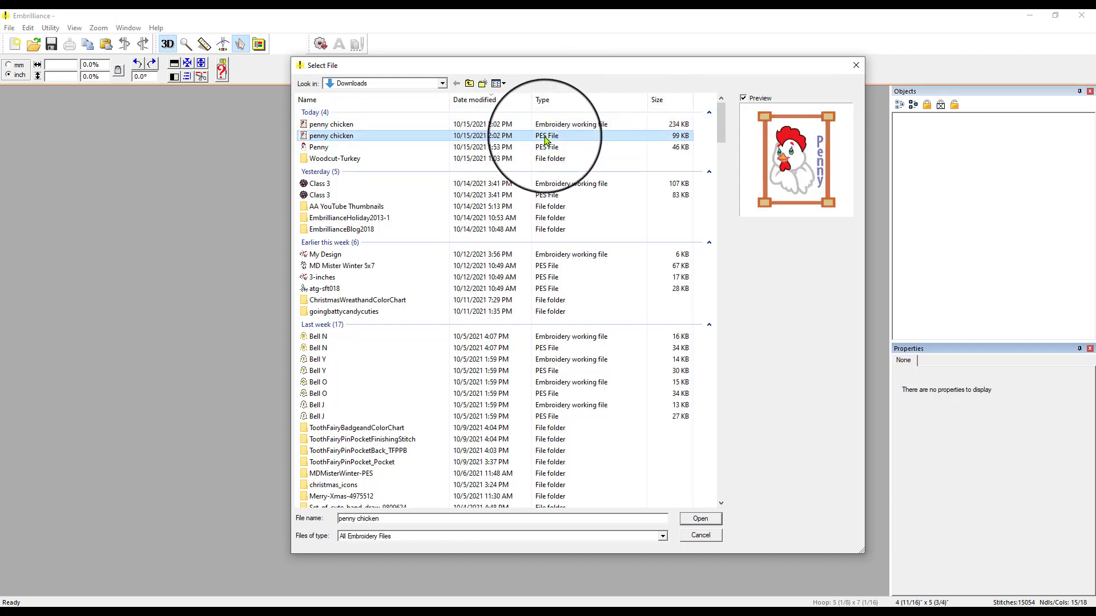
{"action": "left_click", "coordinate": [701, 519]}
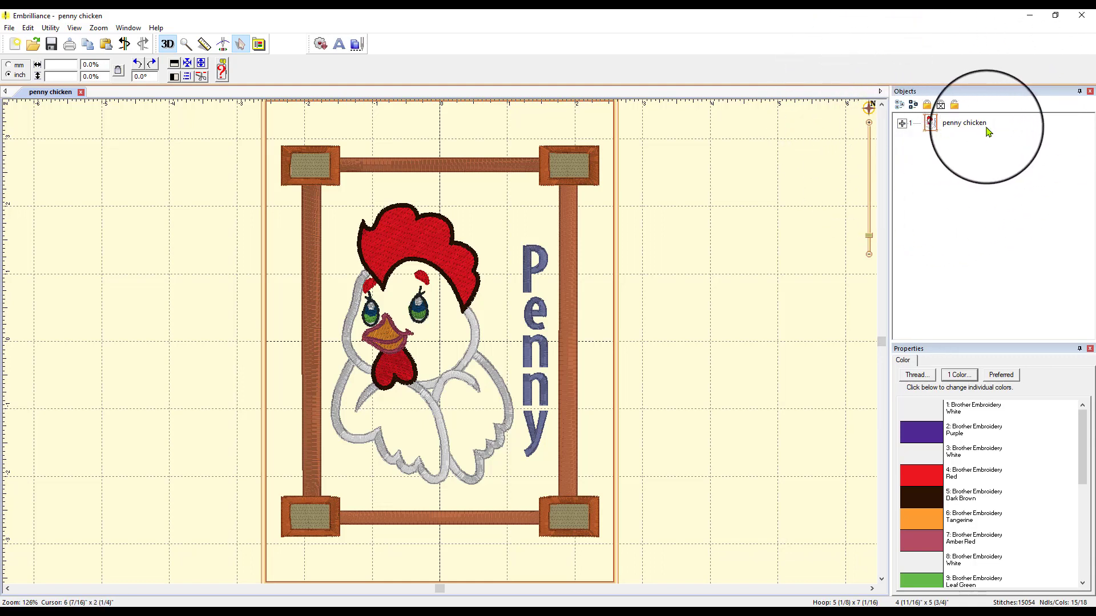
Expand the penny chicken object and change the Penny lettering's thread color to Brother Embroidery Leaf Green
{"action": "left_click", "coordinate": [903, 124]}
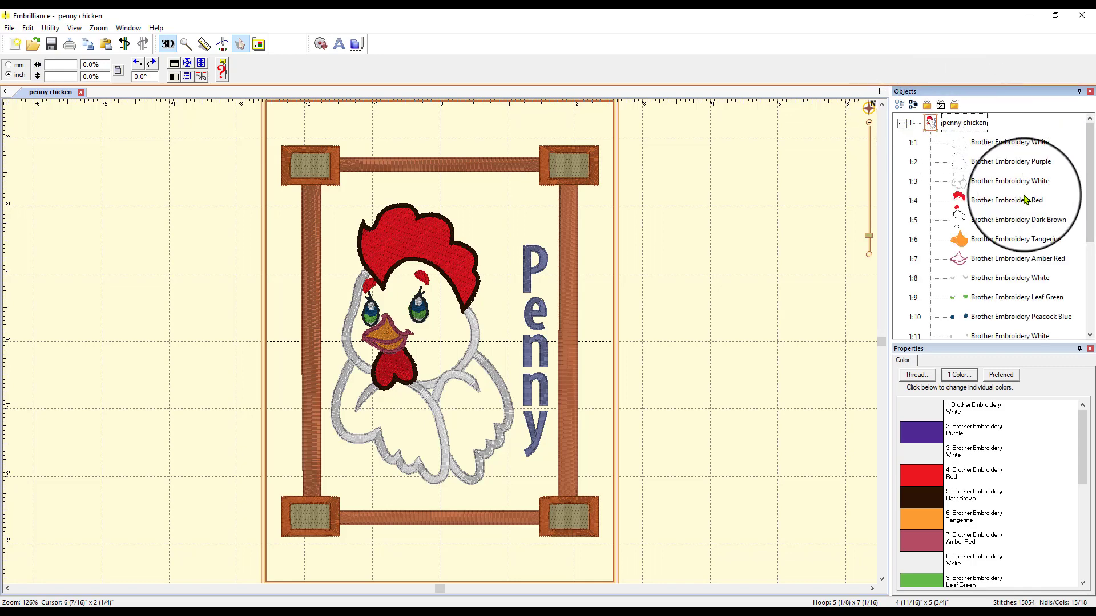
{"action": "scroll", "coordinate": [1024, 199], "scroll_direction": "down", "scroll_amount": 1}
{"action": "scroll", "coordinate": [1027, 205], "scroll_direction": "down", "scroll_amount": 2}
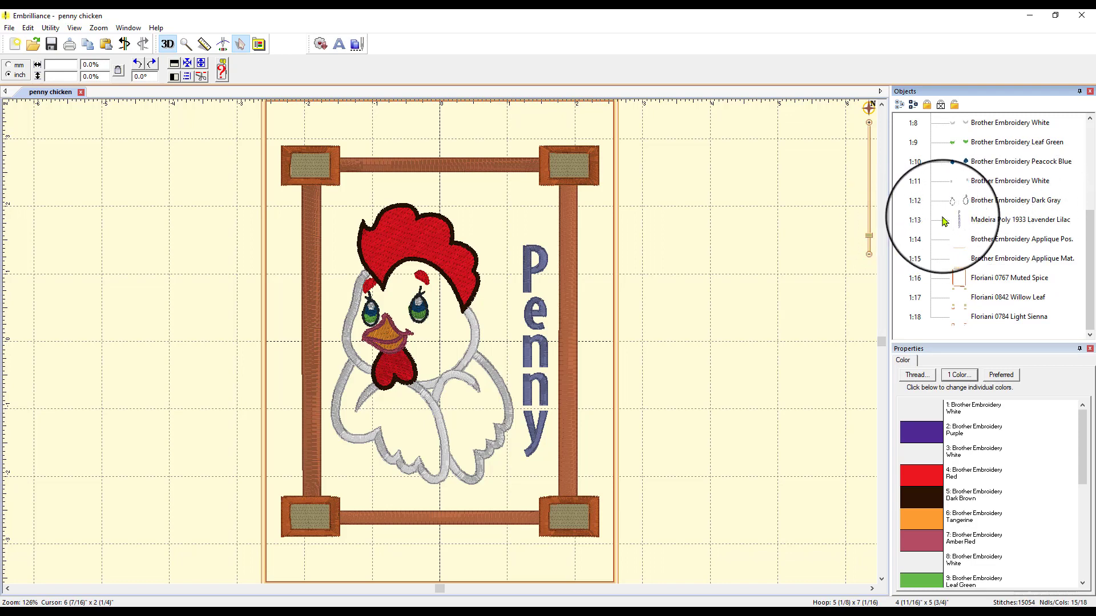
{"action": "left_click", "coordinate": [1006, 222]}
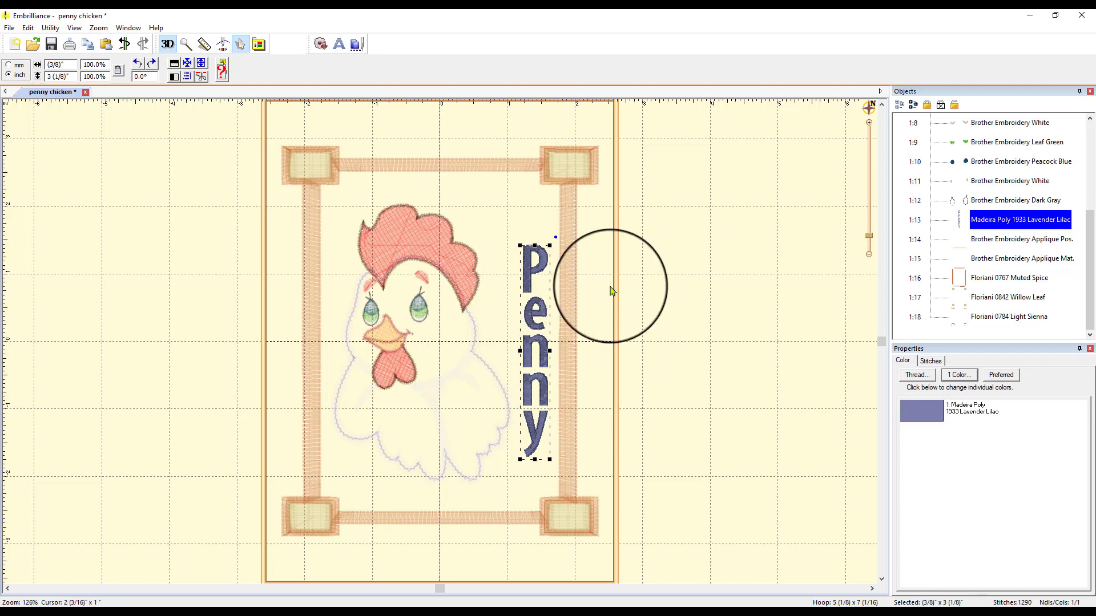
{"action": "left_click", "coordinate": [921, 412]}
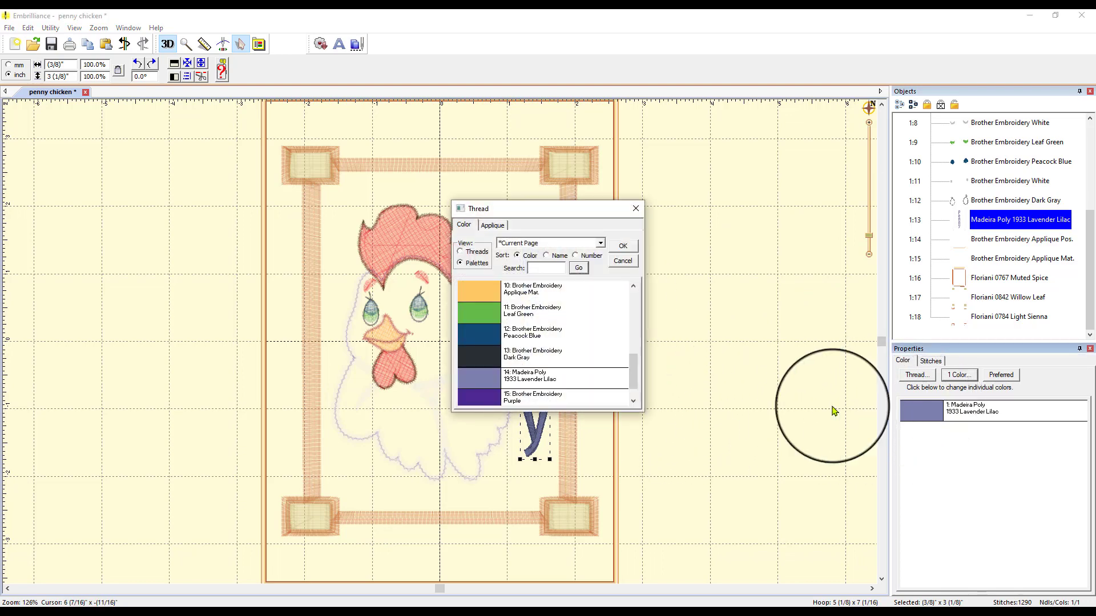
{"action": "left_click", "coordinate": [551, 307]}
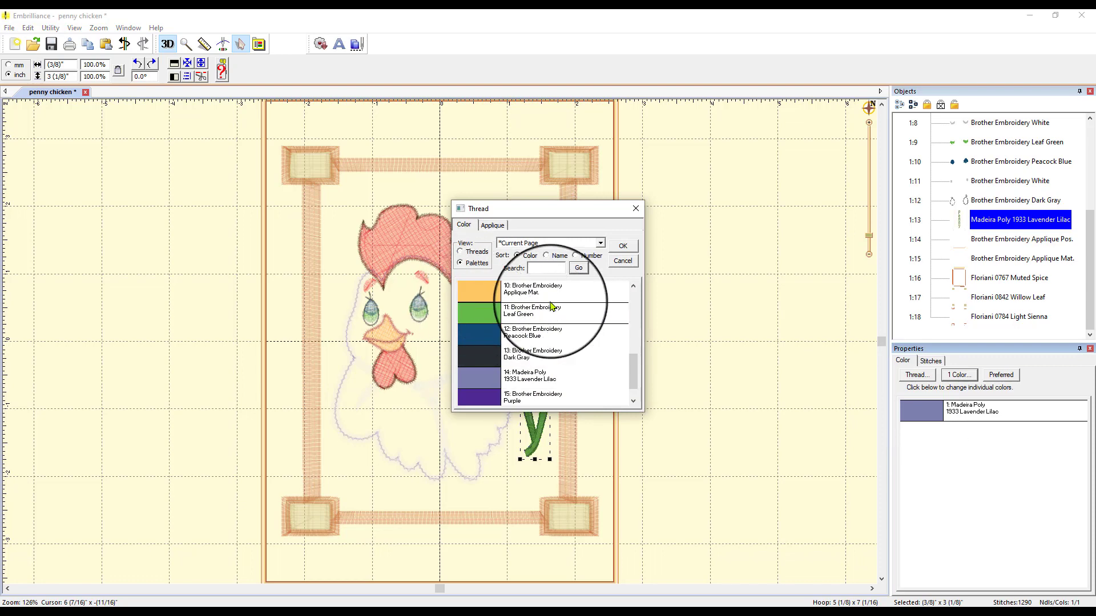
{"action": "left_click", "coordinate": [623, 246]}
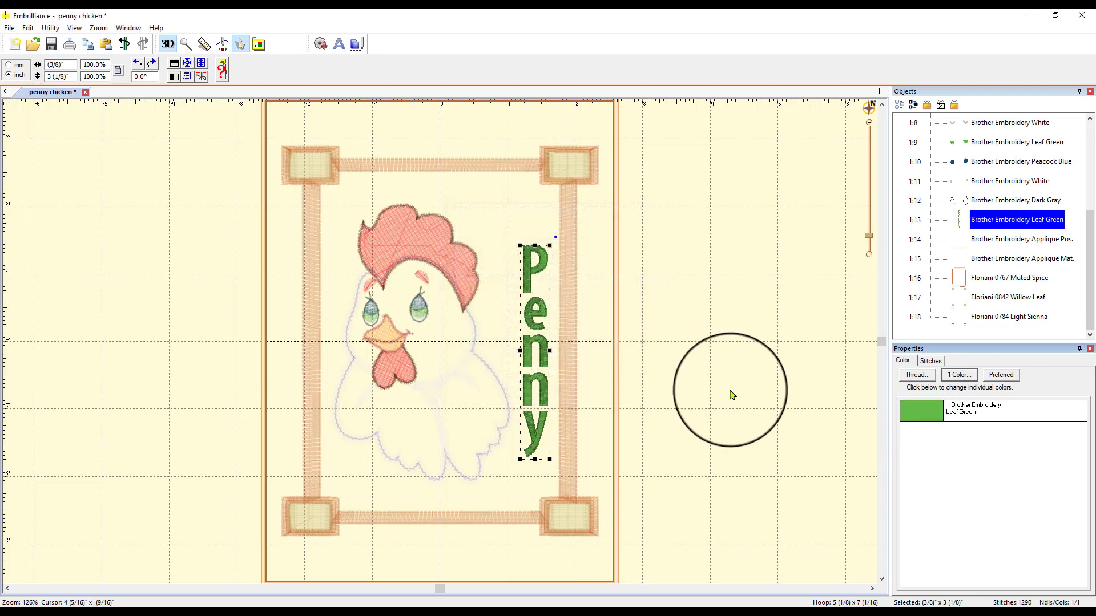
Select and slightly nudge the entire stitch design, and reselect only the Leaf Green Penny lettering
{"action": "left_click", "coordinate": [522, 249]}
{"action": "key", "text": "ctrl+a"}
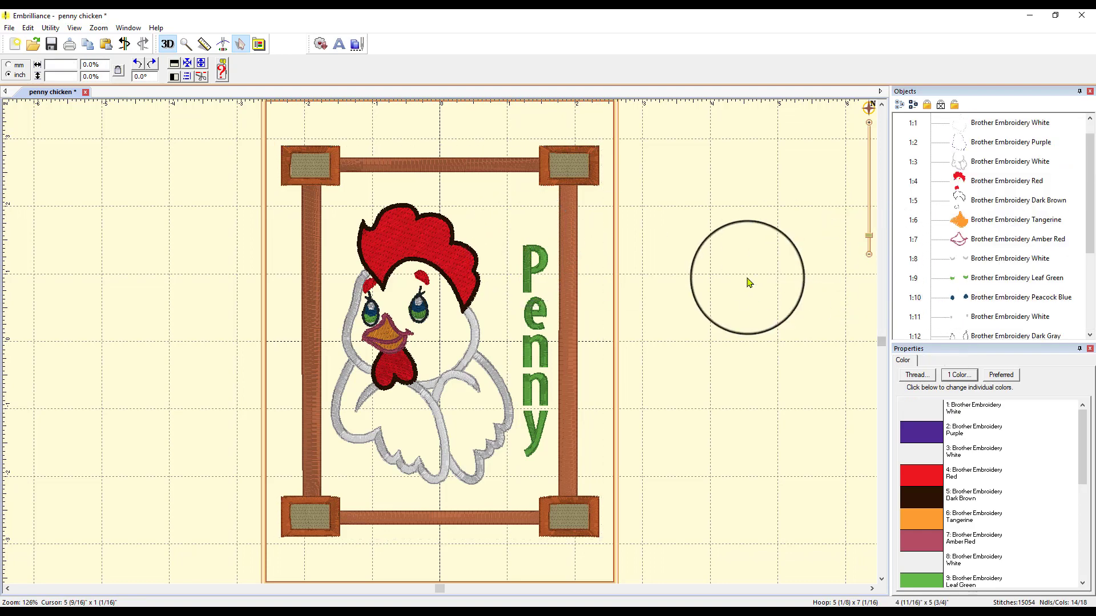
{"action": "left_click_drag", "start_coordinate": [543, 261], "coordinate": [542, 260]}
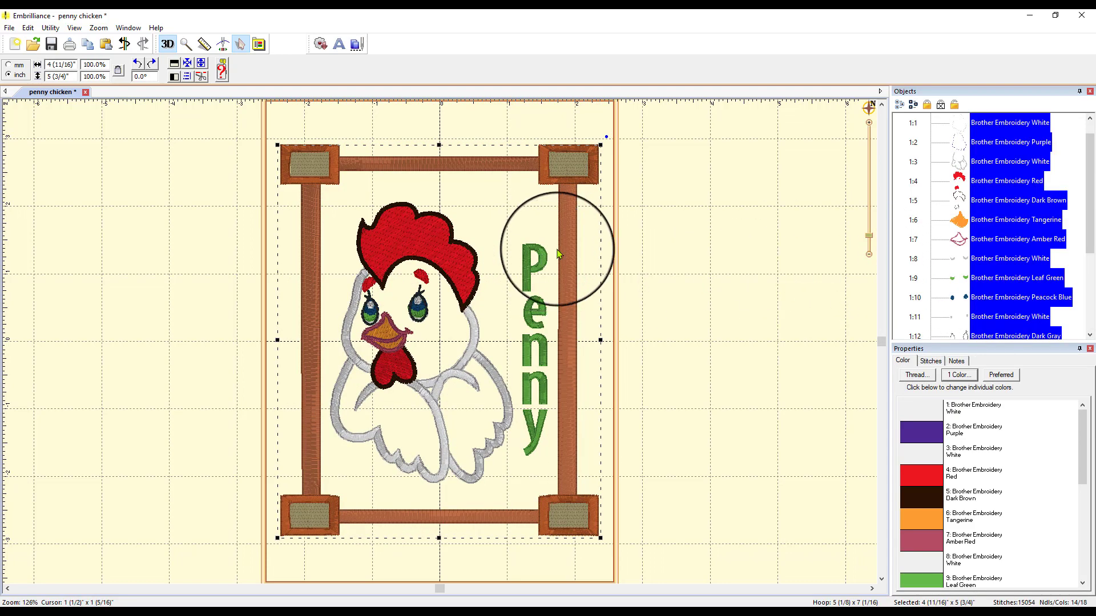
{"action": "scroll", "coordinate": [1020, 266], "scroll_direction": "down", "scroll_amount": 2}
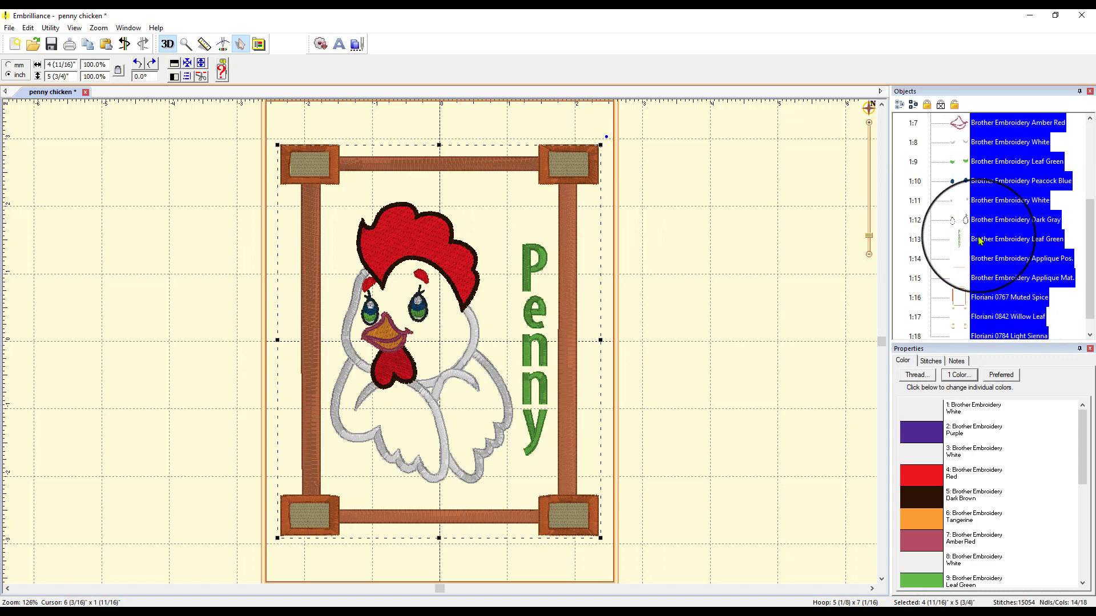
{"action": "left_click", "coordinate": [853, 249]}
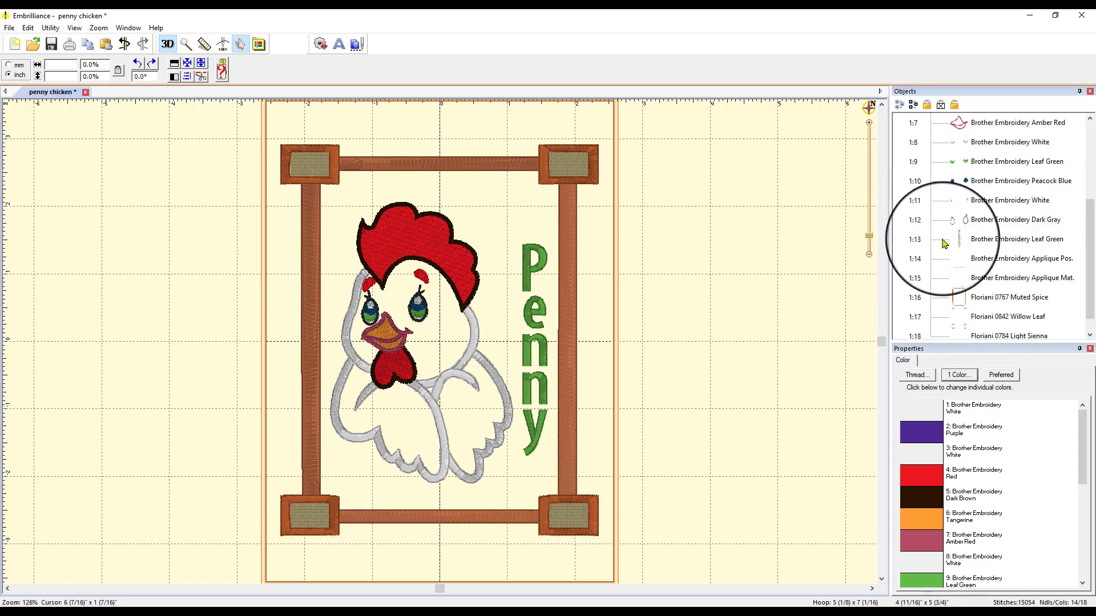
{"action": "left_click", "coordinate": [991, 245]}
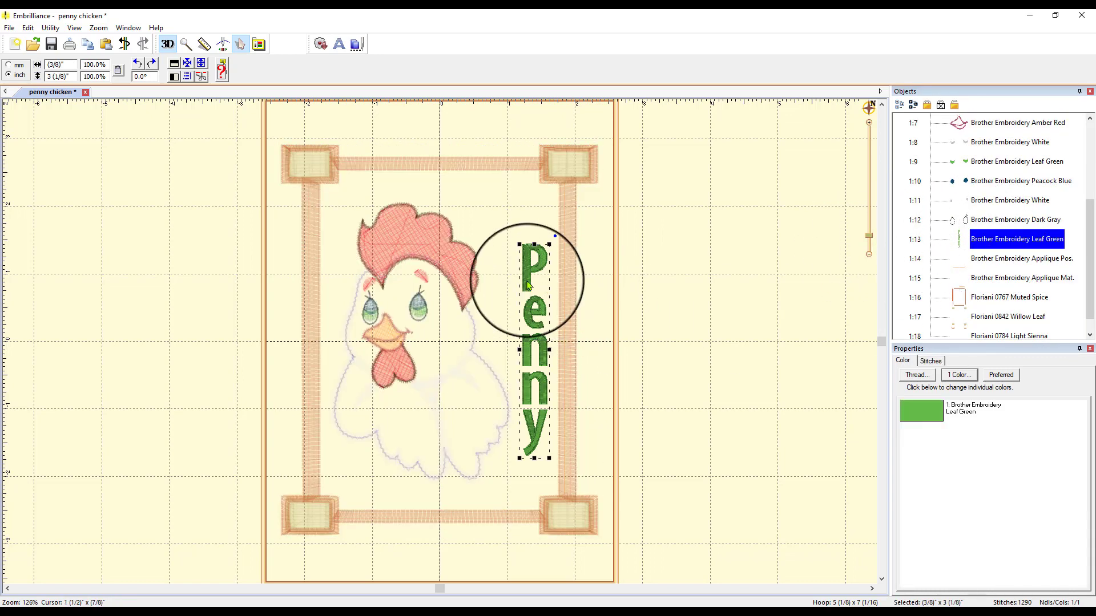
Enlarge the Leaf Green Penny lettering to about 7/16 by 3 1/2 inches
{"action": "left_click_drag", "start_coordinate": [519, 244], "coordinate": [557, 208]}
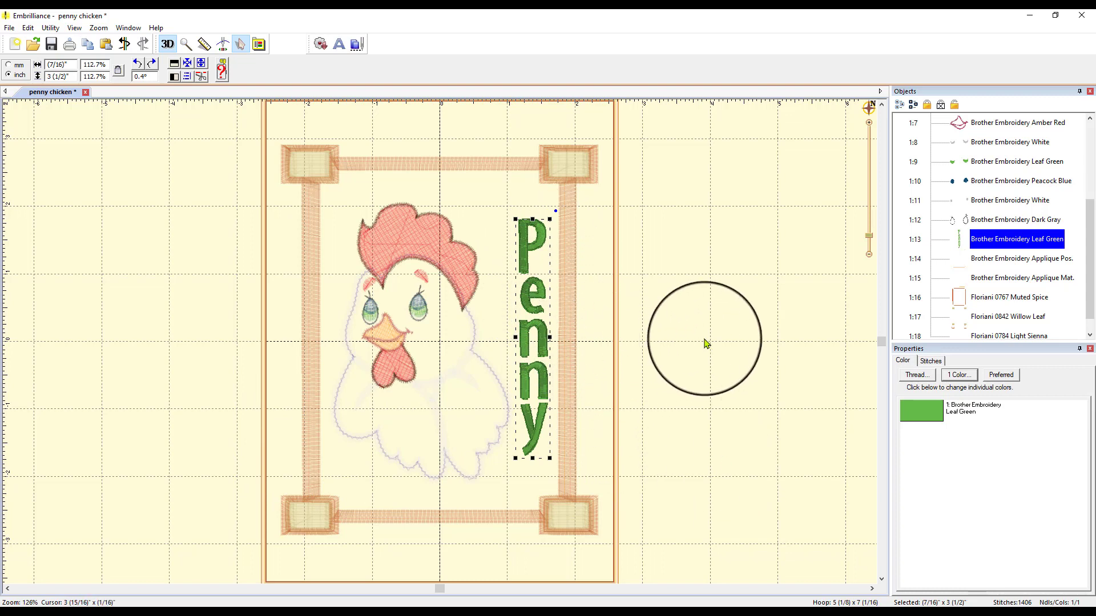
Close the PES design without saving and open the penny chicken embroidery working file from Downloads
{"action": "left_click", "coordinate": [85, 93]}
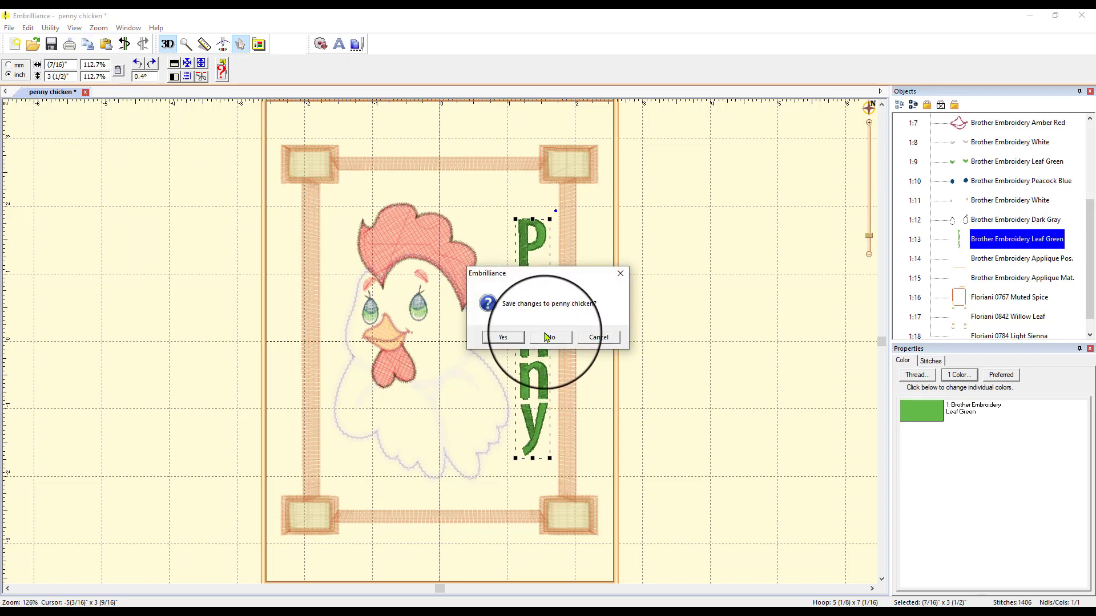
{"action": "left_click", "coordinate": [551, 337]}
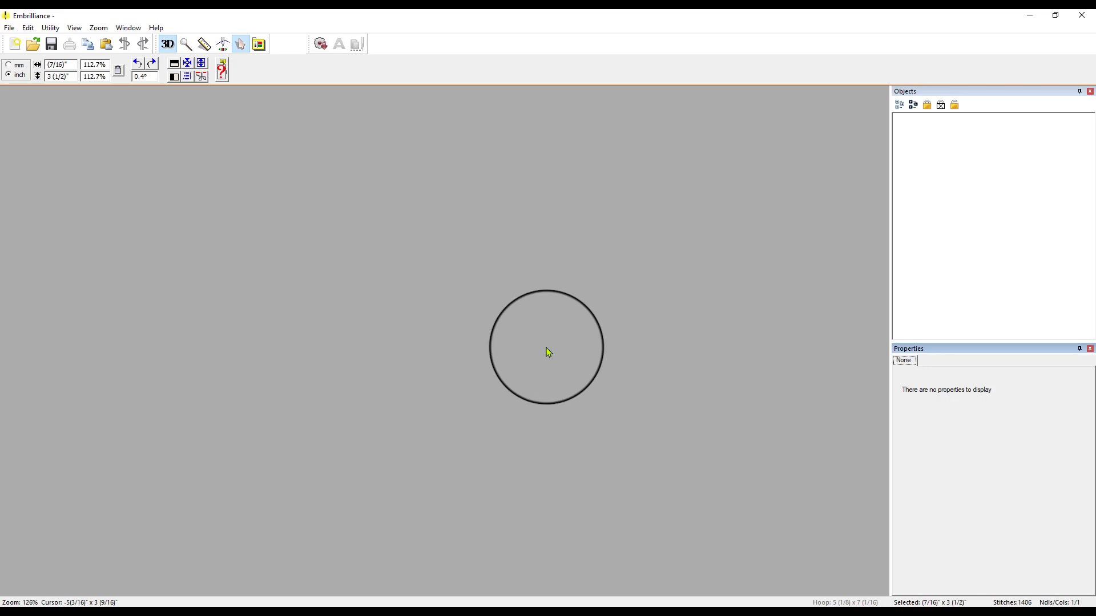
{"action": "left_click", "coordinate": [34, 44]}
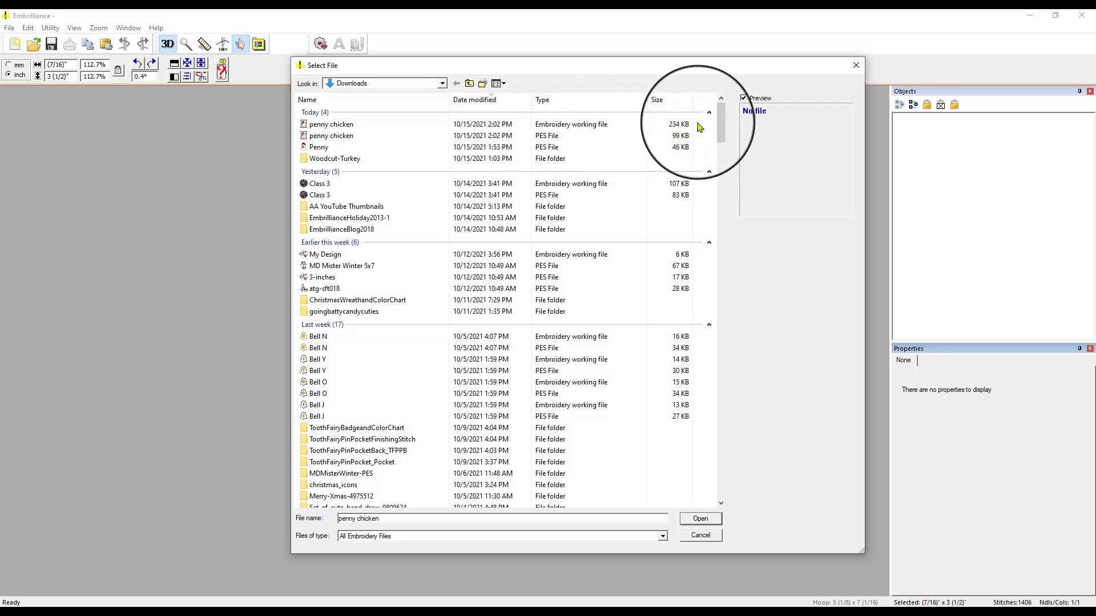
{"action": "left_click", "coordinate": [583, 127]}
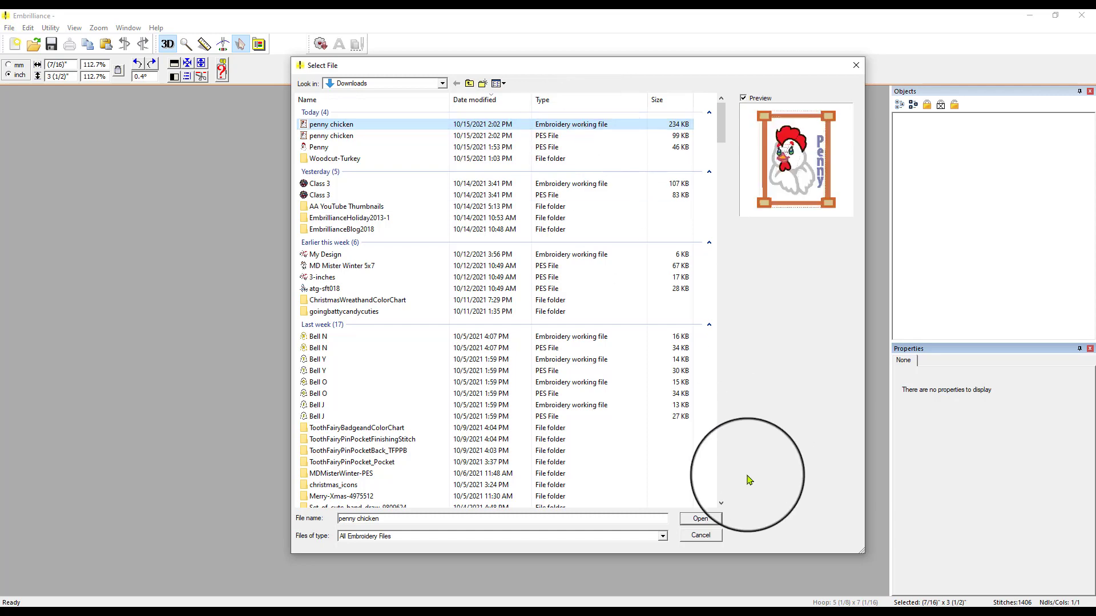
{"action": "left_click", "coordinate": [697, 519]}
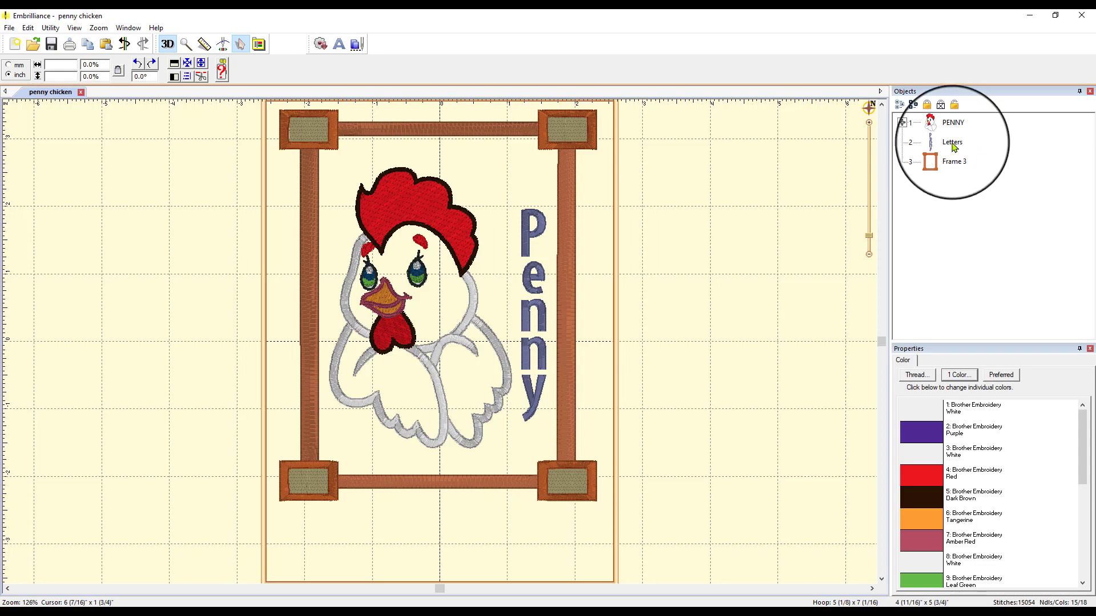
Change the vertical lettering's text to Benny and its style to Oval
{"action": "left_click", "coordinate": [961, 147]}
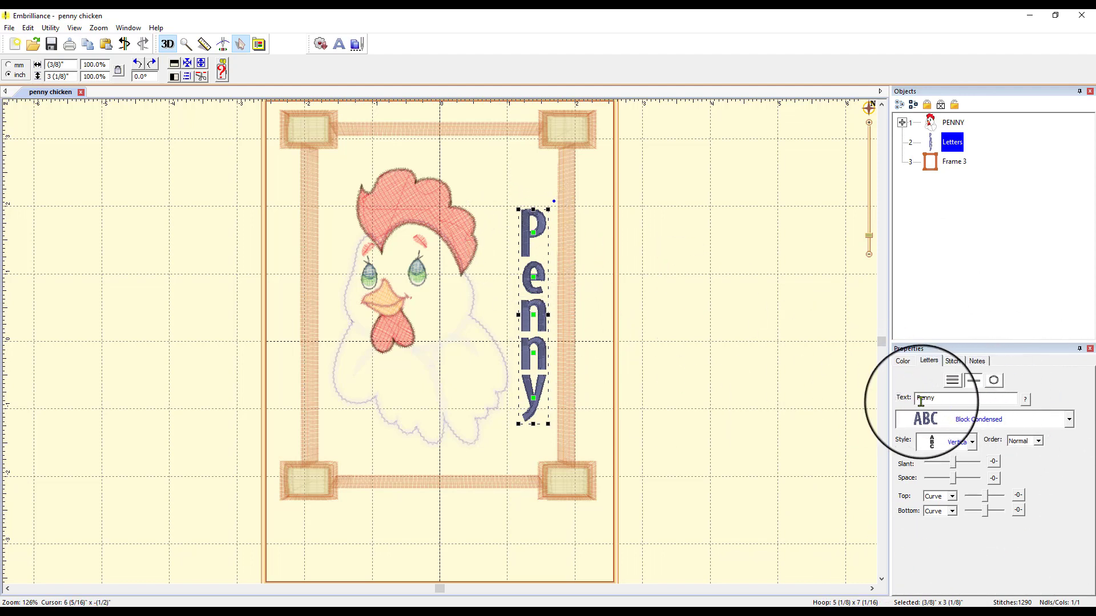
{"action": "left_click_drag", "start_coordinate": [917, 399], "coordinate": [921, 398]}
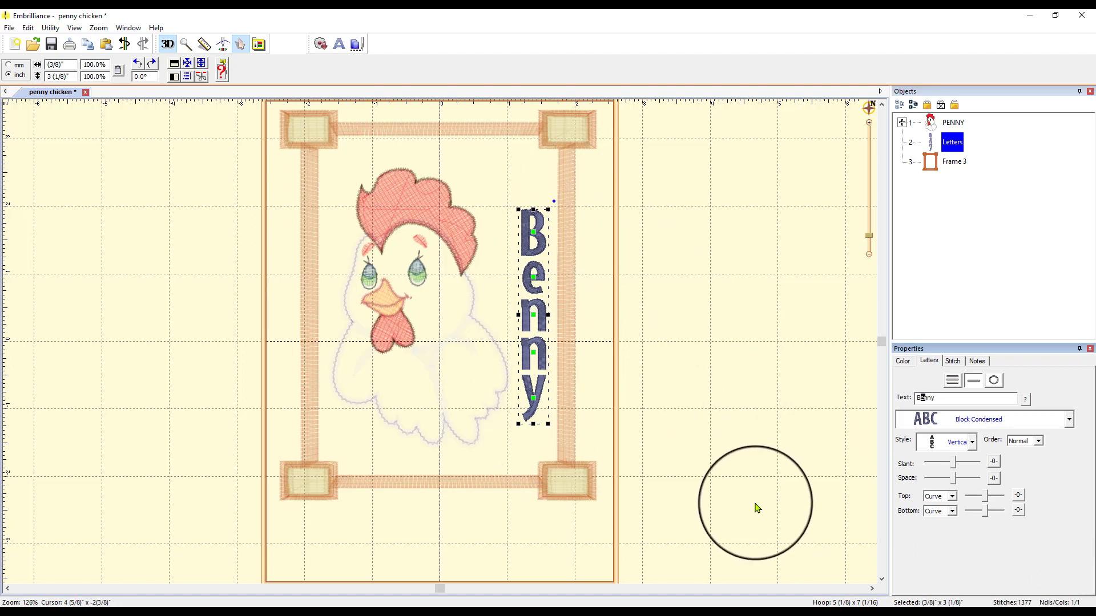
{"action": "left_click", "coordinate": [973, 443]}
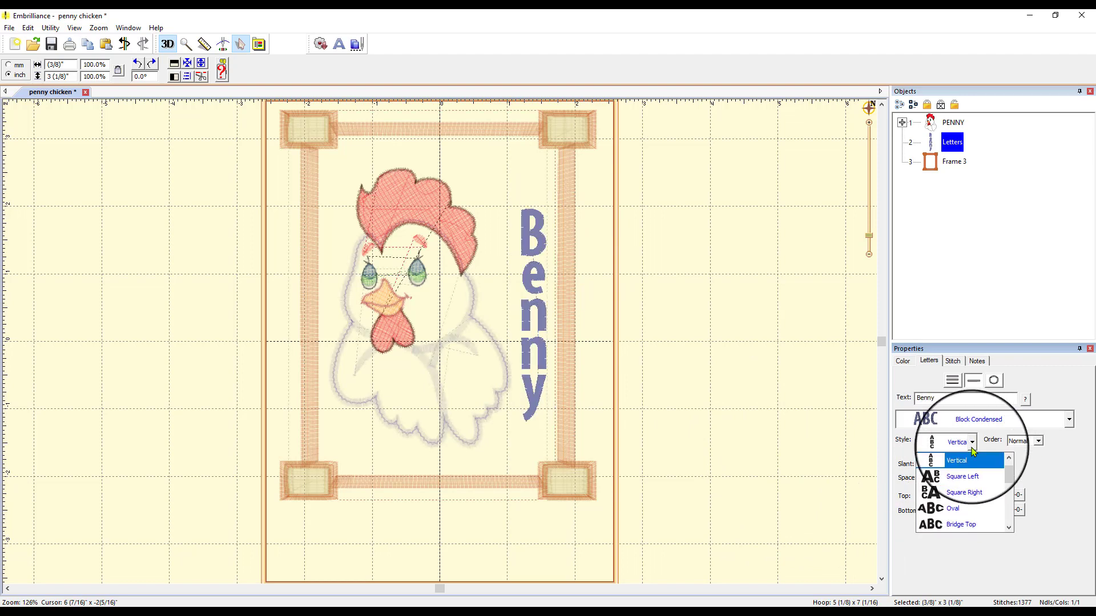
{"action": "left_click", "coordinate": [964, 509]}
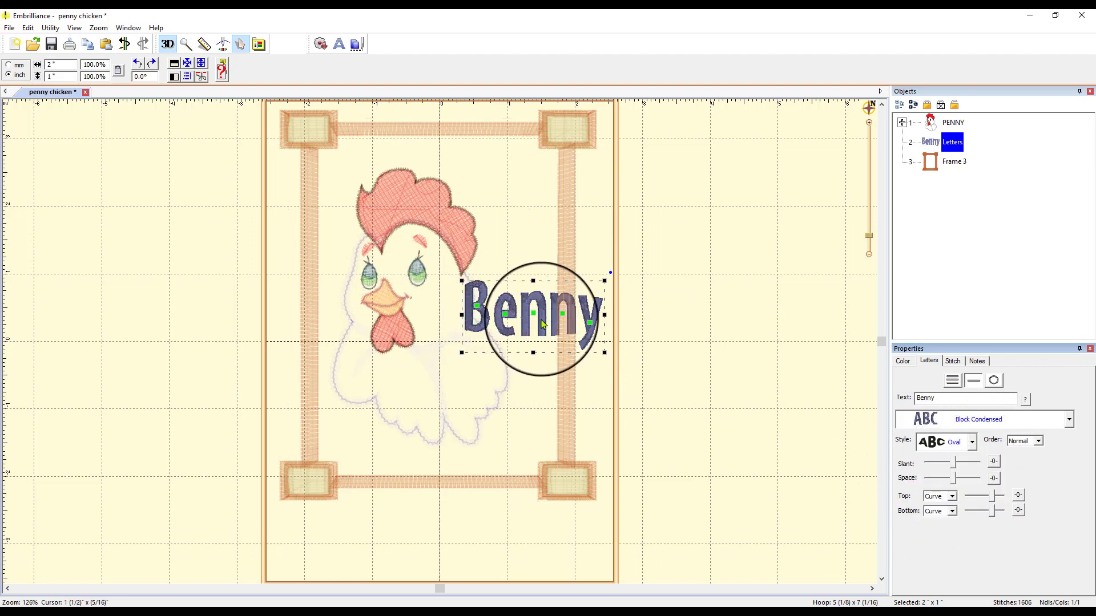
Move the Benny lettering down over the chicken's lower body and save the design
{"action": "left_click_drag", "start_coordinate": [538, 323], "coordinate": [482, 436]}
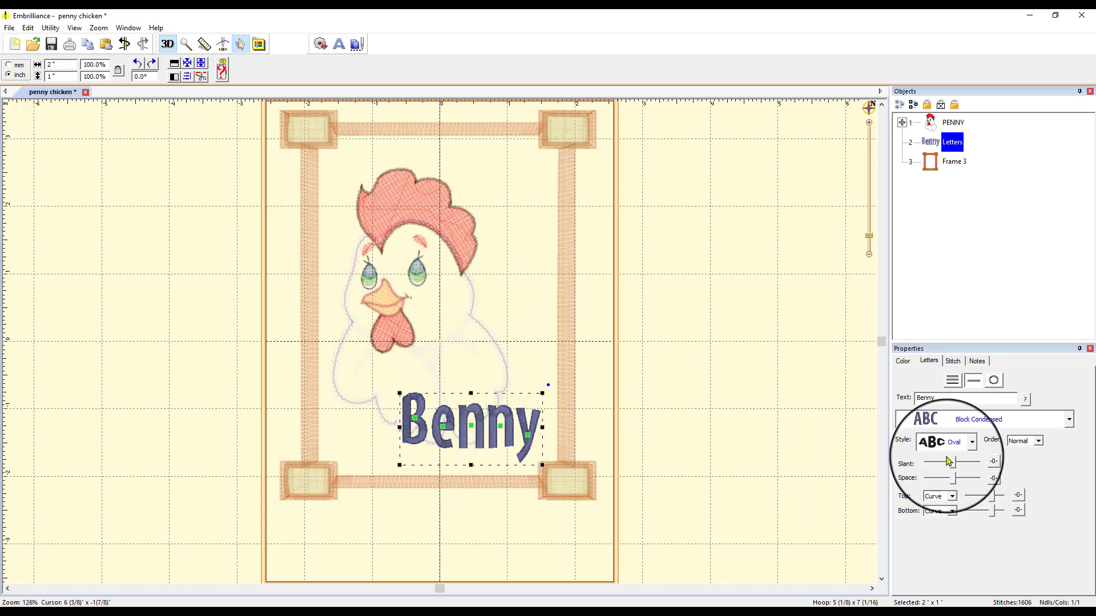
{"action": "left_click", "coordinate": [903, 361]}
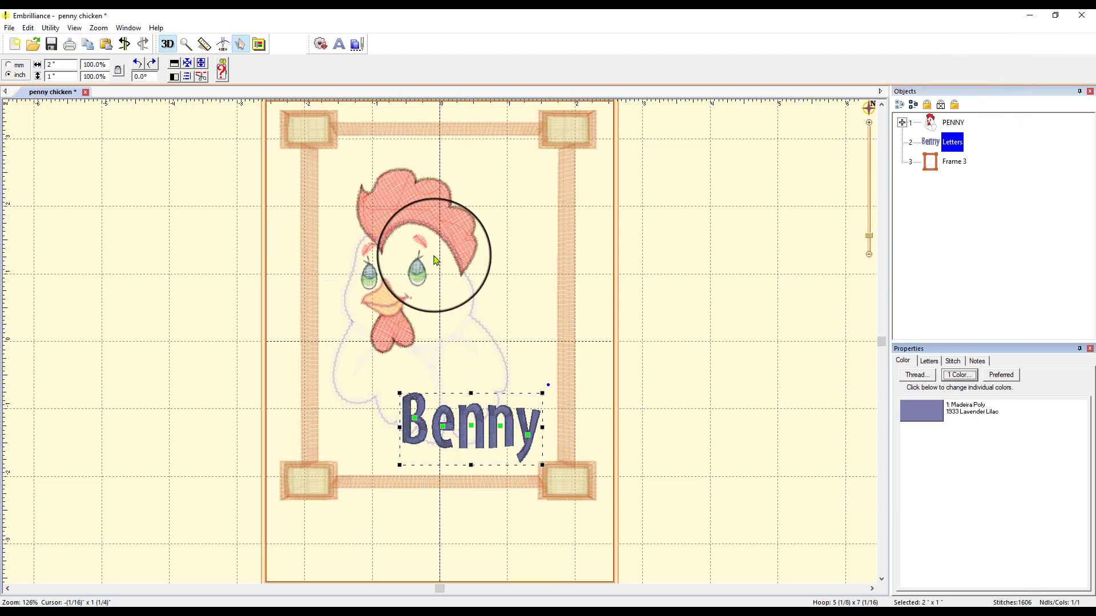
{"action": "left_click", "coordinate": [702, 221]}
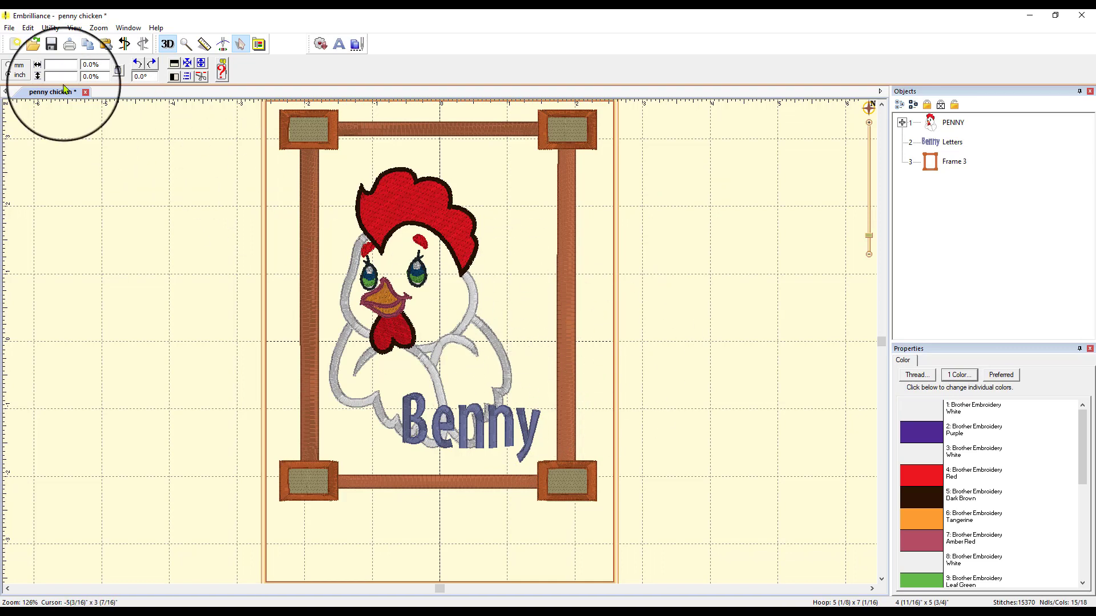
{"action": "left_click", "coordinate": [51, 46]}
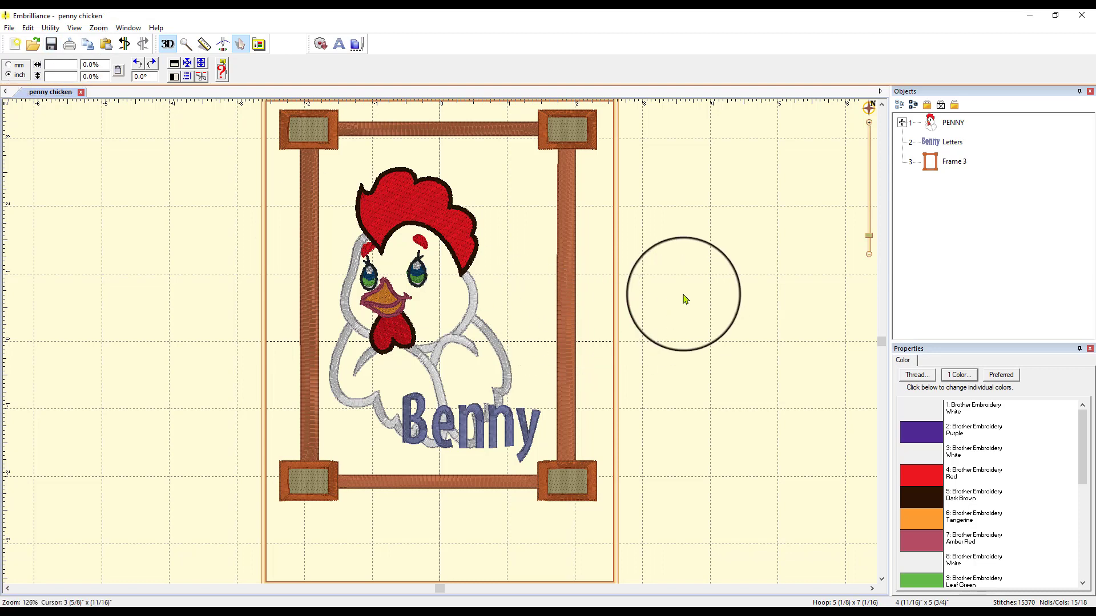
Close the design and open both the penny chicken working file and its PES file from Downloads
{"action": "left_click", "coordinate": [82, 92]}
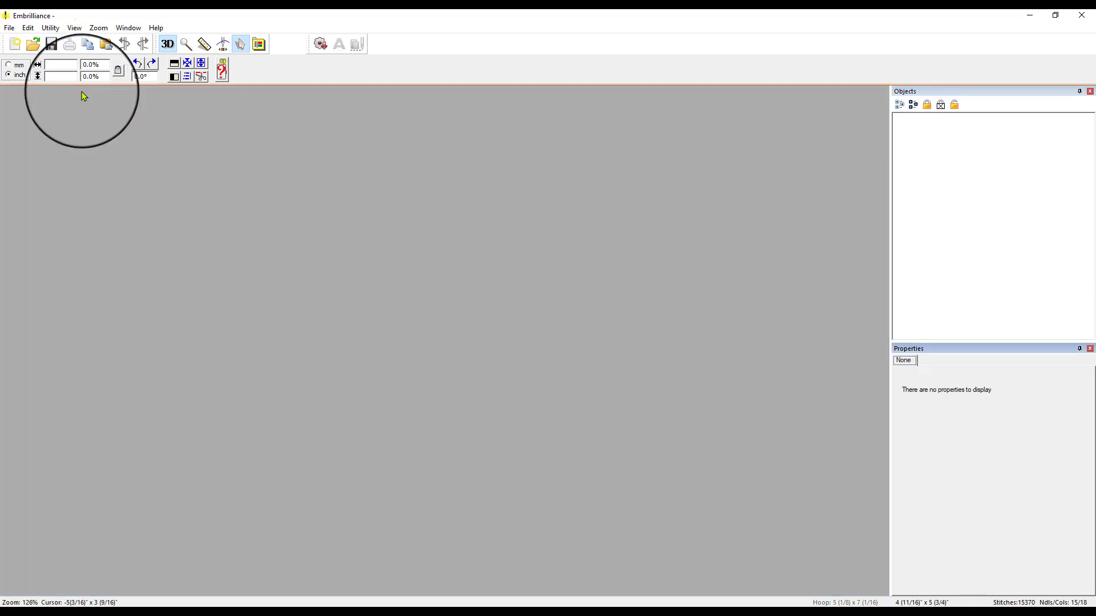
{"action": "left_click", "coordinate": [34, 45]}
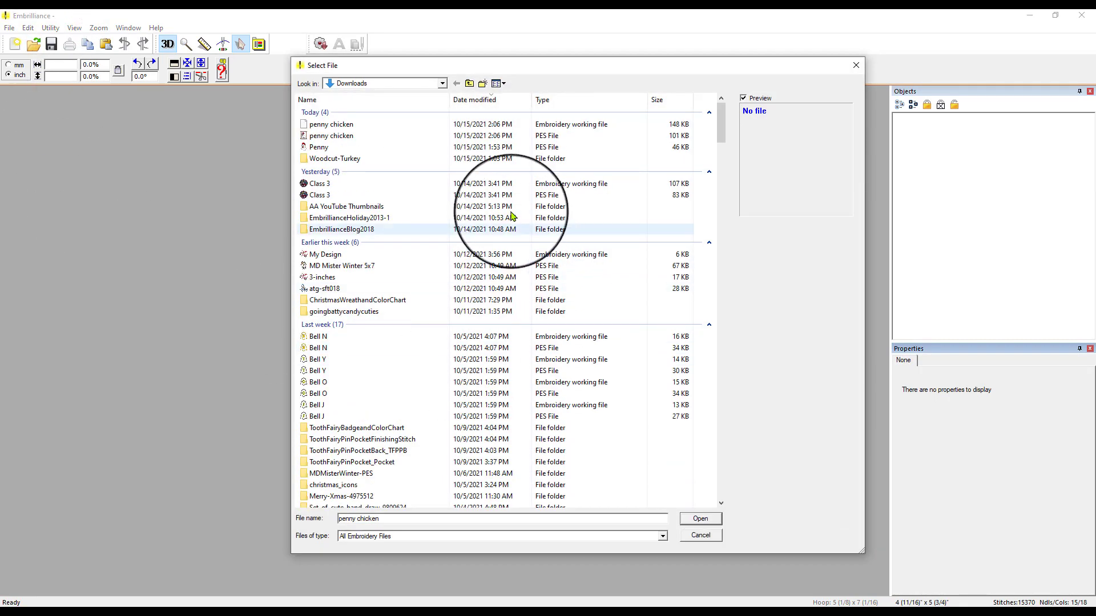
{"action": "left_click", "coordinate": [562, 141]}
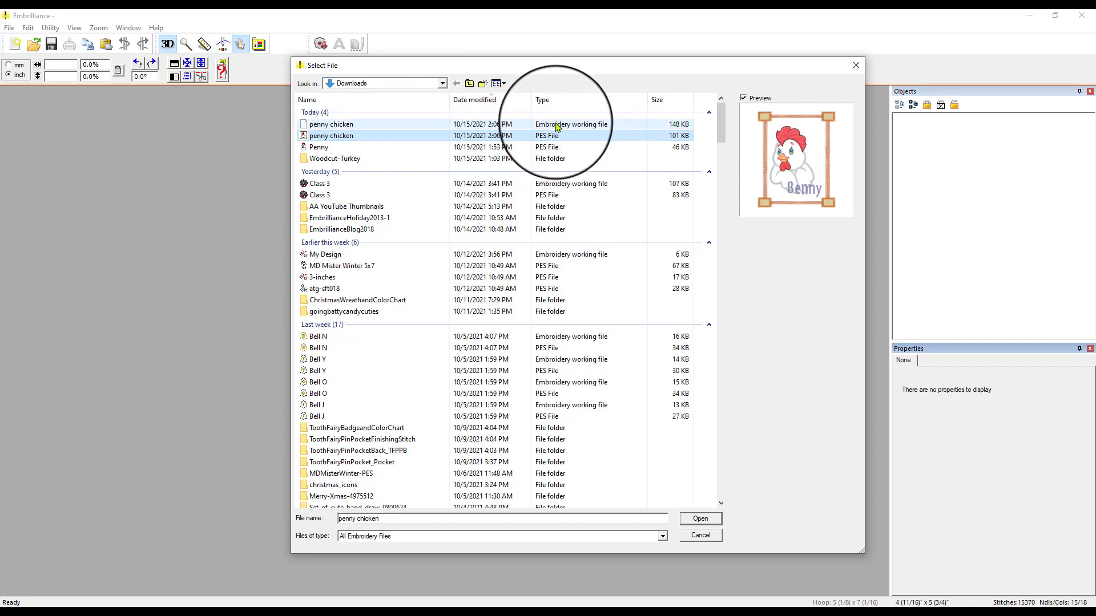
{"action": "left_click", "coordinate": [556, 127]}
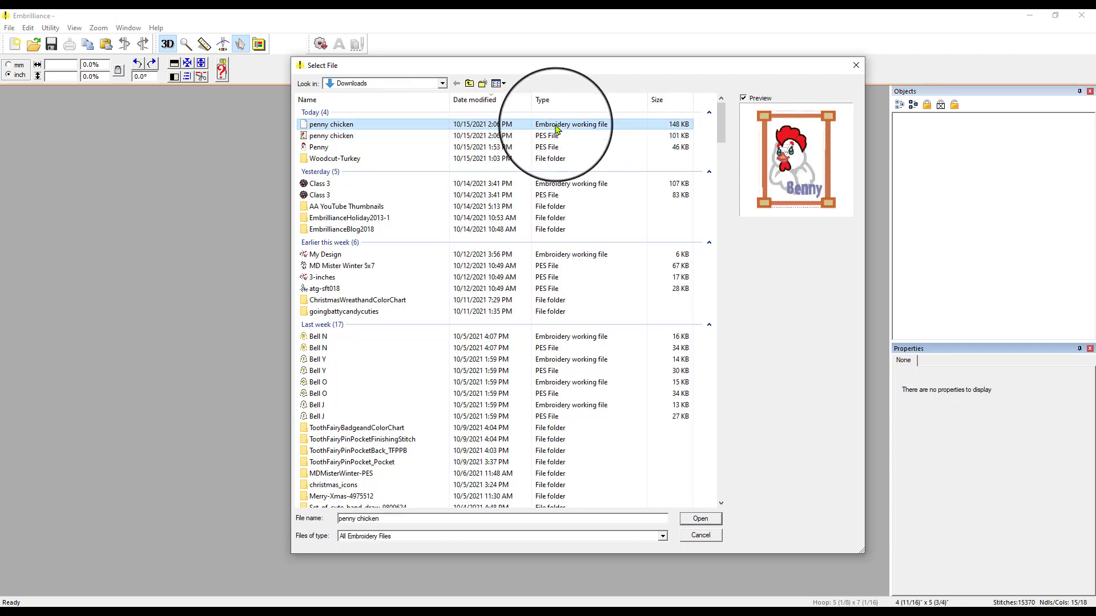
{"action": "double_click", "coordinate": [554, 140]}
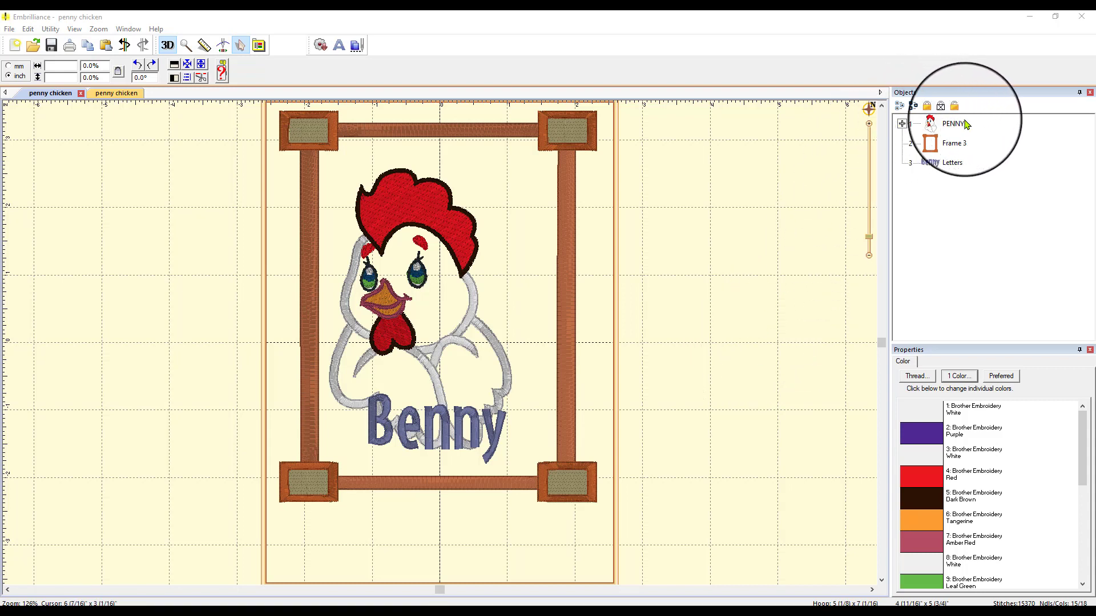
Expand the PENNY object in the working file, look through its thread colors, and collapse it again
{"action": "left_click", "coordinate": [902, 124]}
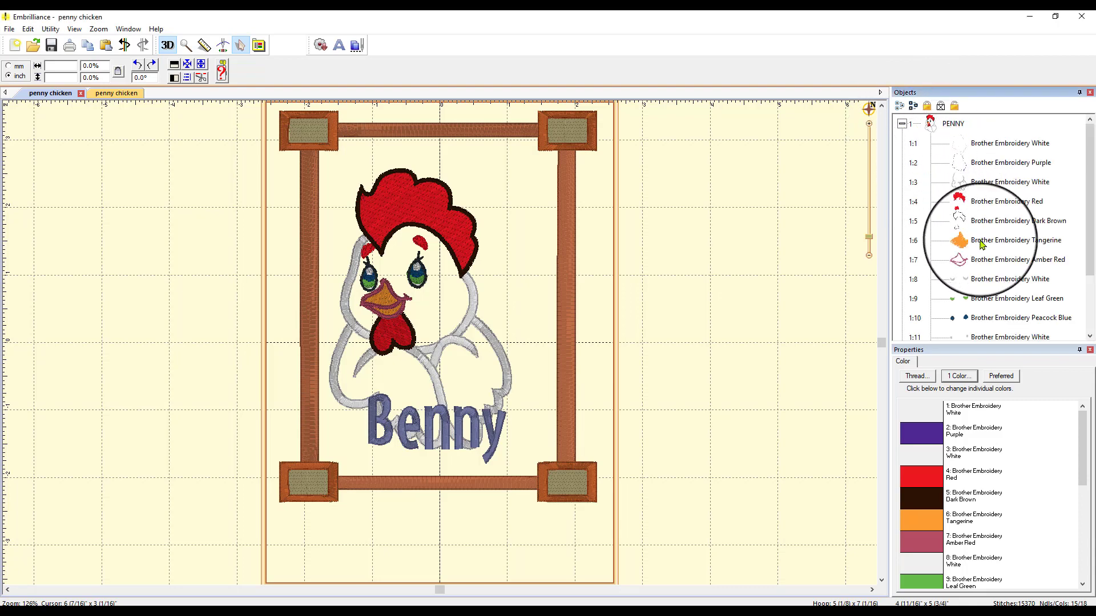
{"action": "scroll", "coordinate": [982, 240], "scroll_direction": "down", "scroll_amount": 3}
{"action": "scroll", "coordinate": [993, 240], "scroll_direction": "up", "scroll_amount": 3}
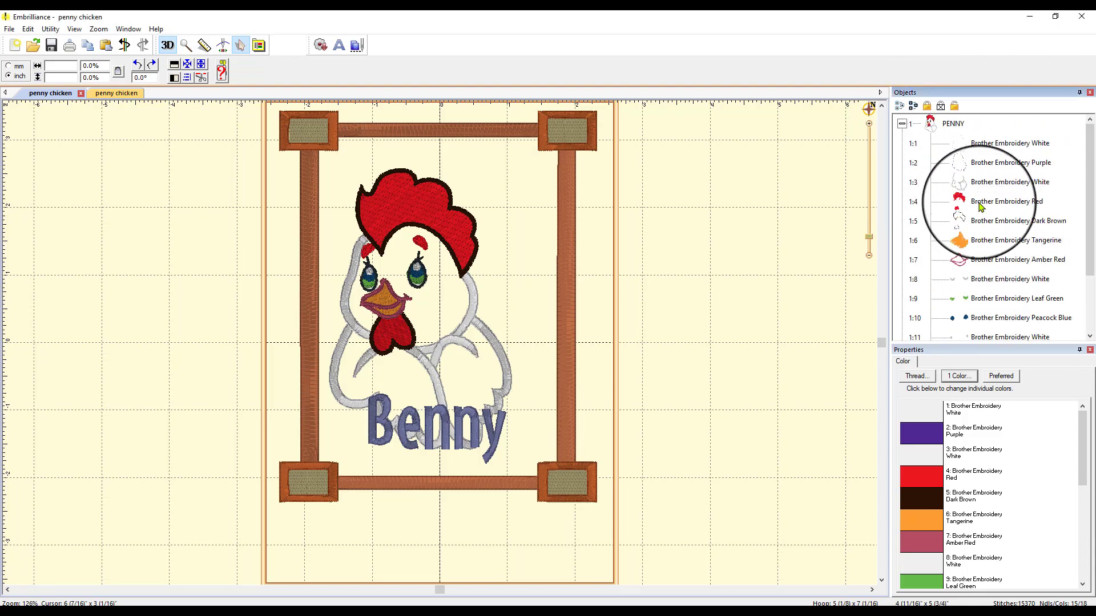
{"action": "left_click", "coordinate": [902, 123]}
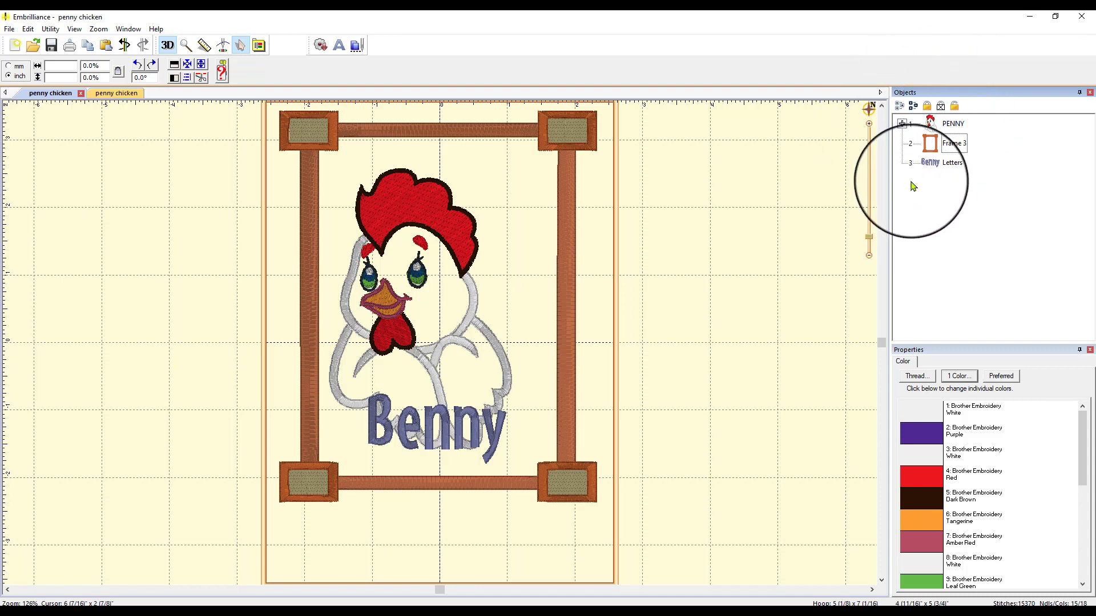
Select the Benny letters, the PENNY chicken and Frame 3 one at a time to examine them as separate objects
{"action": "left_click", "coordinate": [937, 167]}
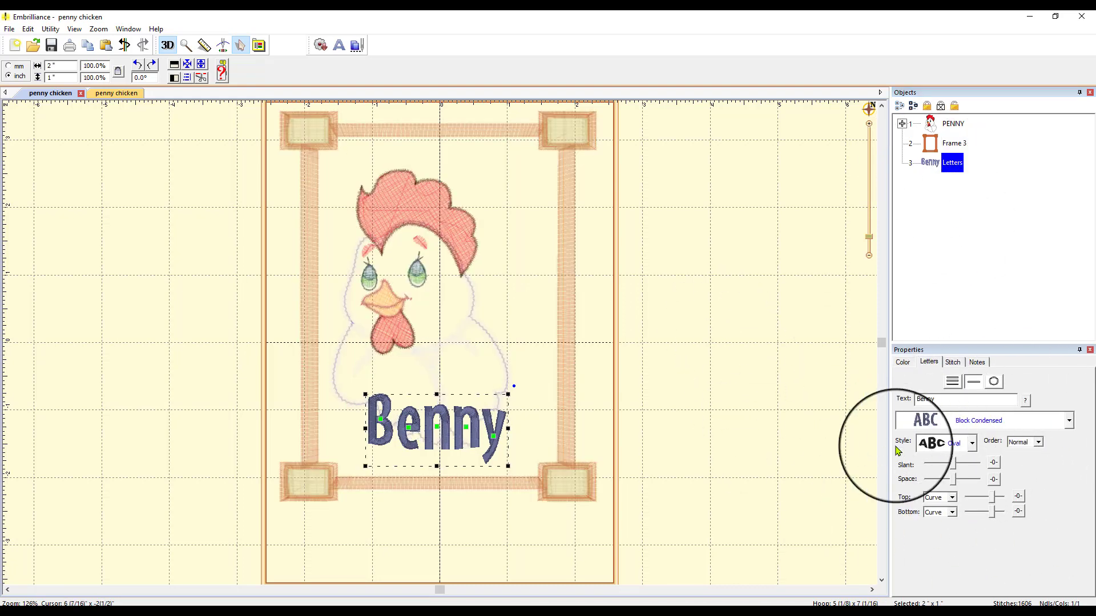
{"action": "left_click", "coordinate": [1003, 237]}
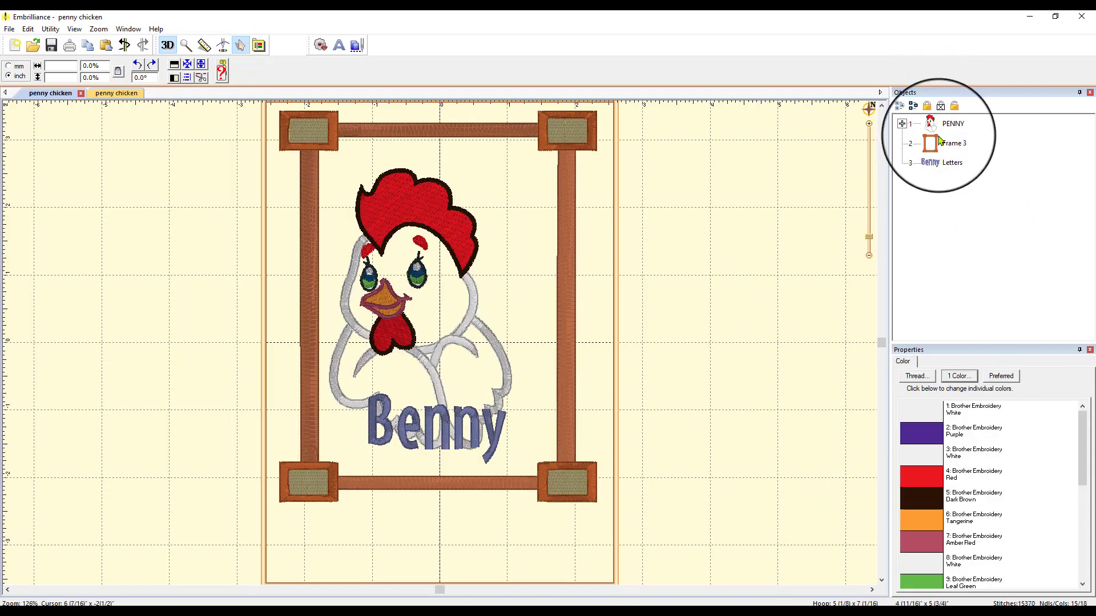
{"action": "left_click", "coordinate": [950, 127]}
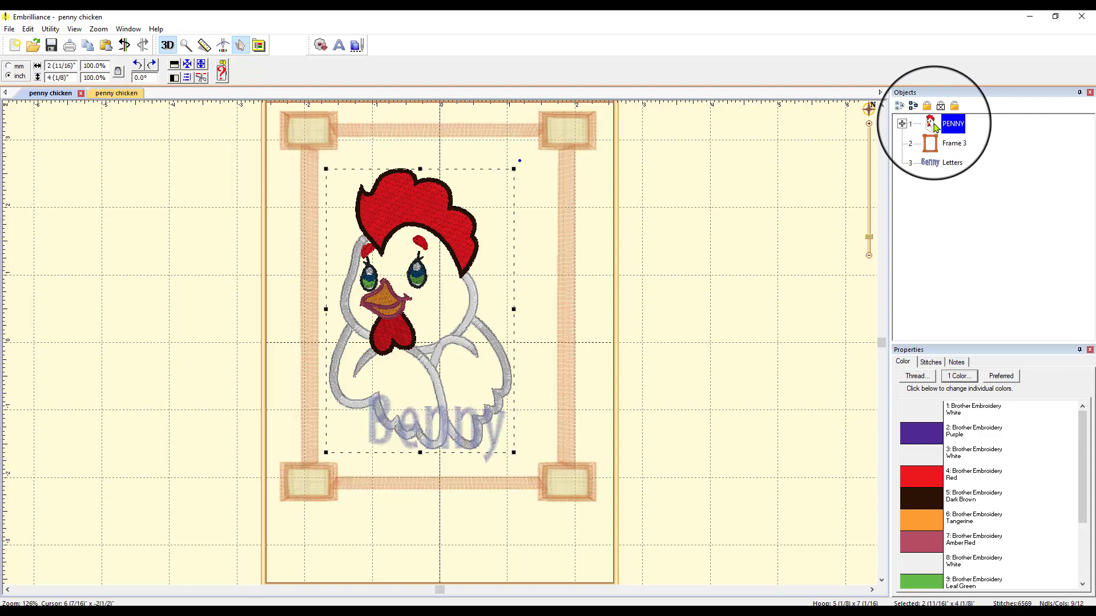
{"action": "left_click", "coordinate": [968, 148]}
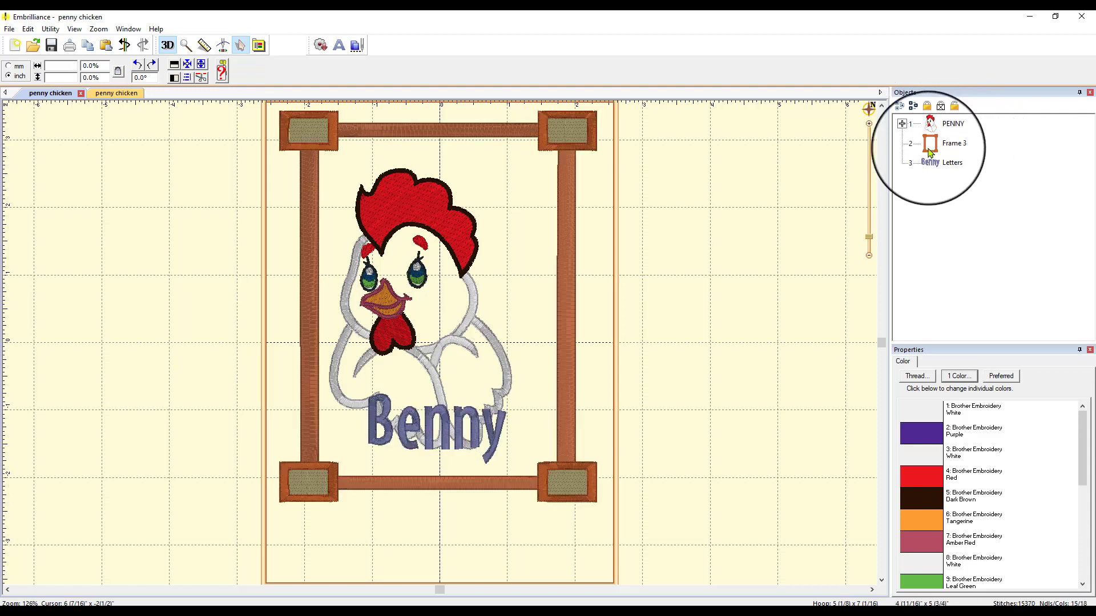
{"action": "left_click", "coordinate": [942, 162]}
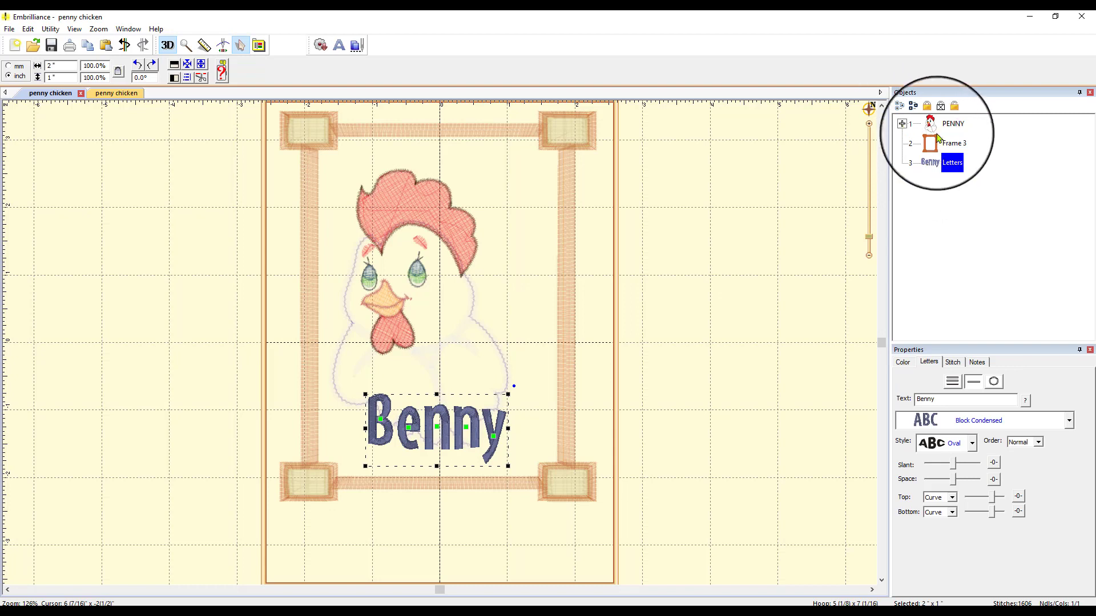
{"action": "left_click", "coordinate": [951, 143]}
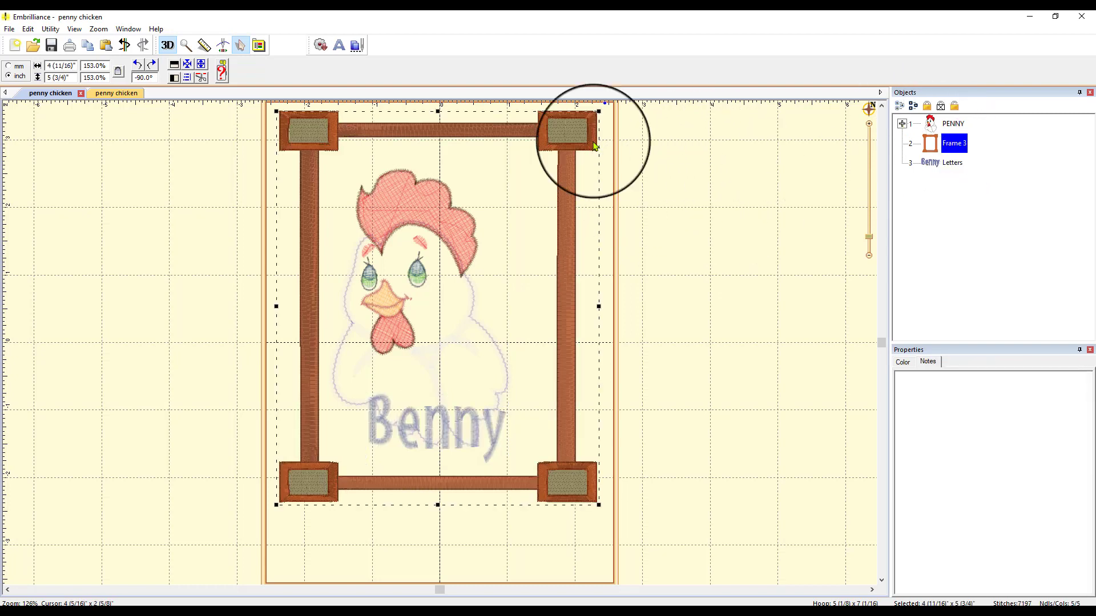
Switch to the PES version of penny chicken, expand its object, and look through its thread color list
{"action": "left_click", "coordinate": [120, 94]}
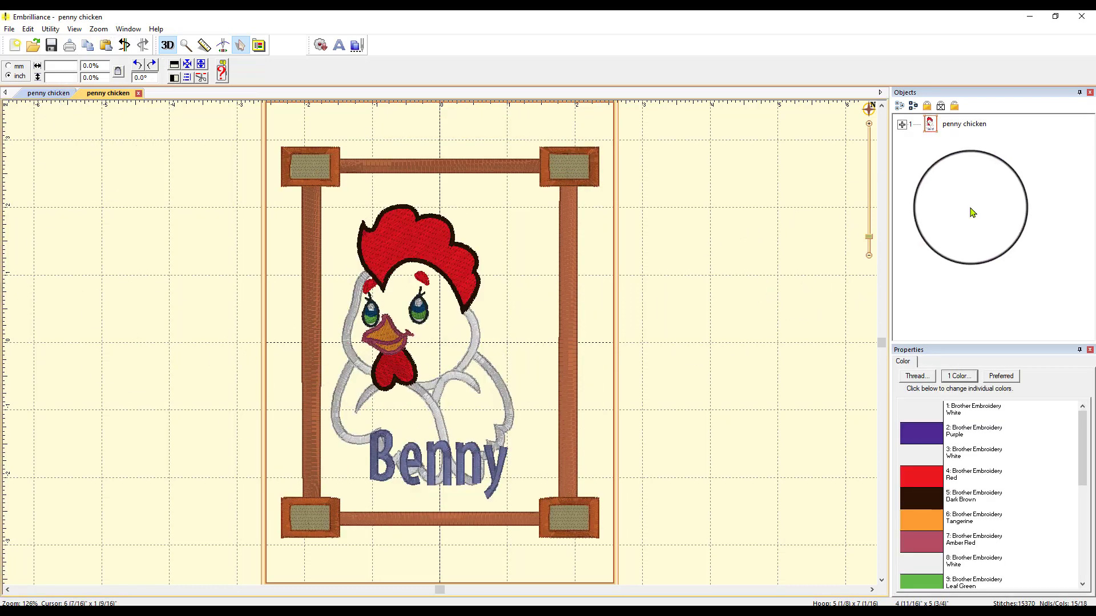
{"action": "left_click", "coordinate": [901, 125]}
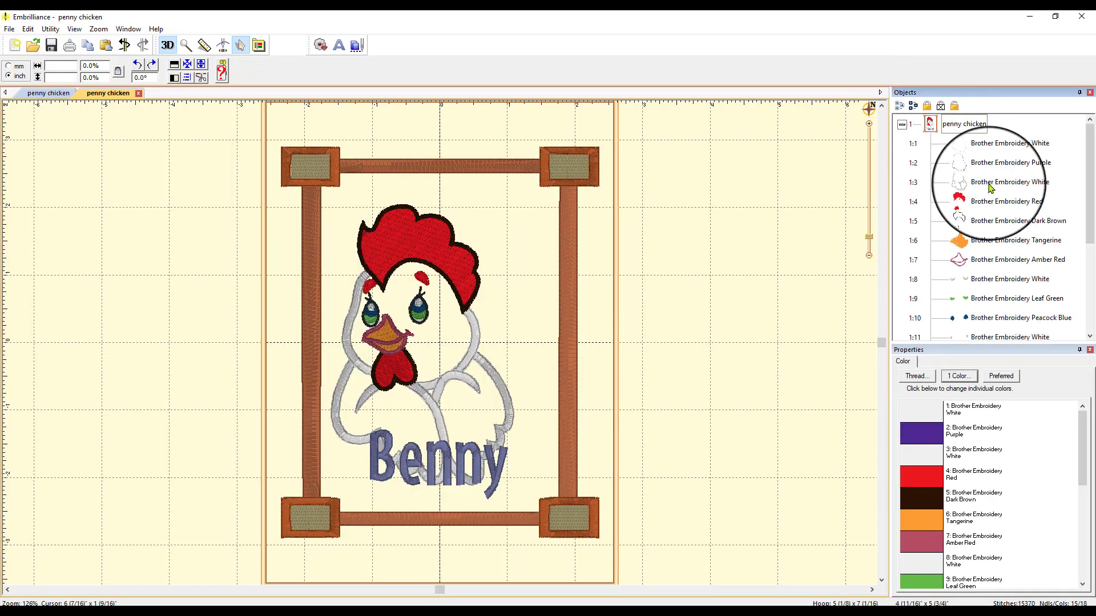
{"action": "scroll", "coordinate": [992, 195], "scroll_direction": "down", "scroll_amount": 3}
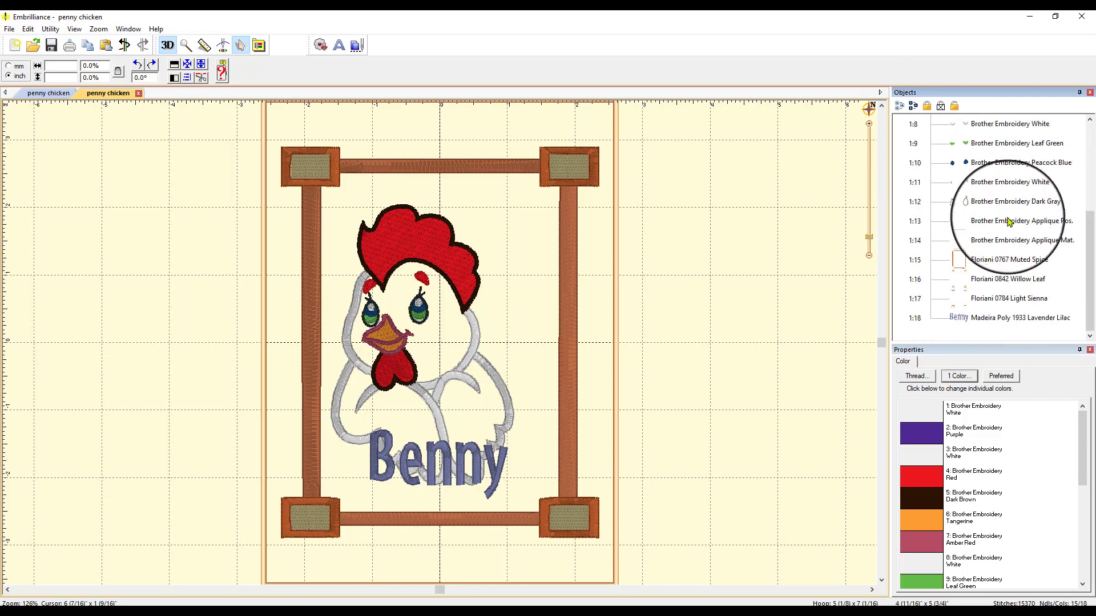
{"action": "scroll", "coordinate": [1010, 228], "scroll_direction": "up", "scroll_amount": 3}
{"action": "scroll", "coordinate": [1007, 183], "scroll_direction": "down", "scroll_amount": 3}
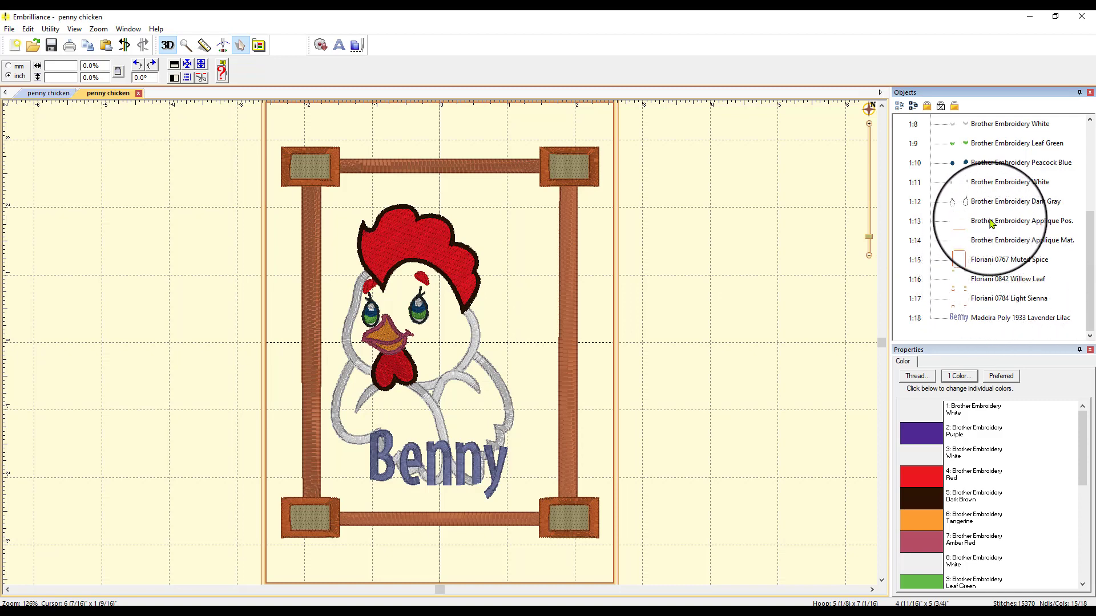
Select the Madeira Poly 1933 Lavender Lilac Benny stitches, nudge them slightly sideways, and deselect them
{"action": "left_click", "coordinate": [977, 319]}
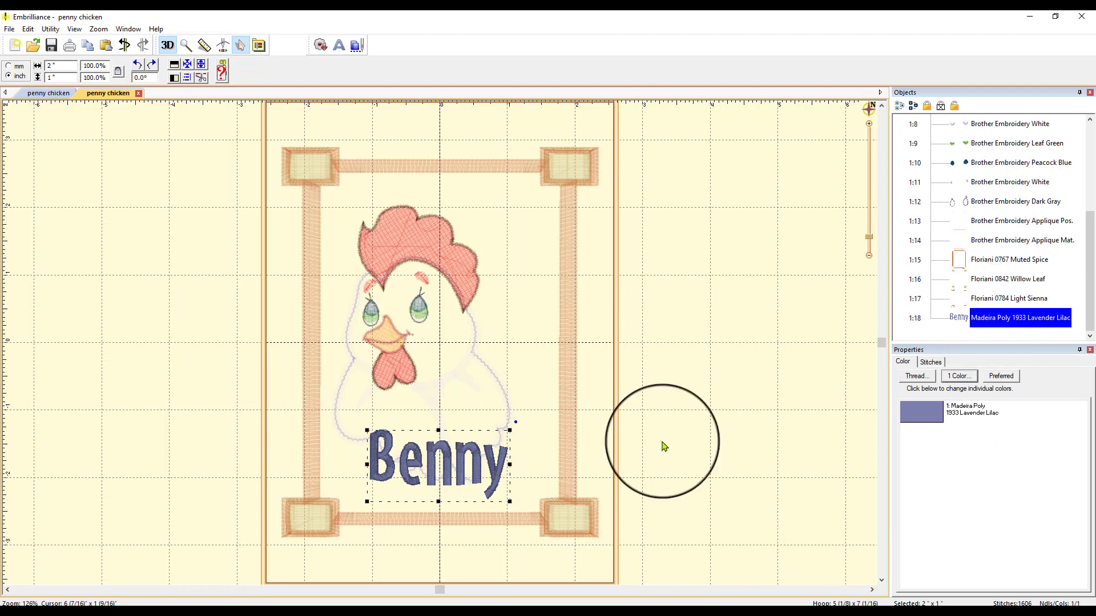
{"action": "left_click_drag", "start_coordinate": [502, 473], "coordinate": [501, 473]}
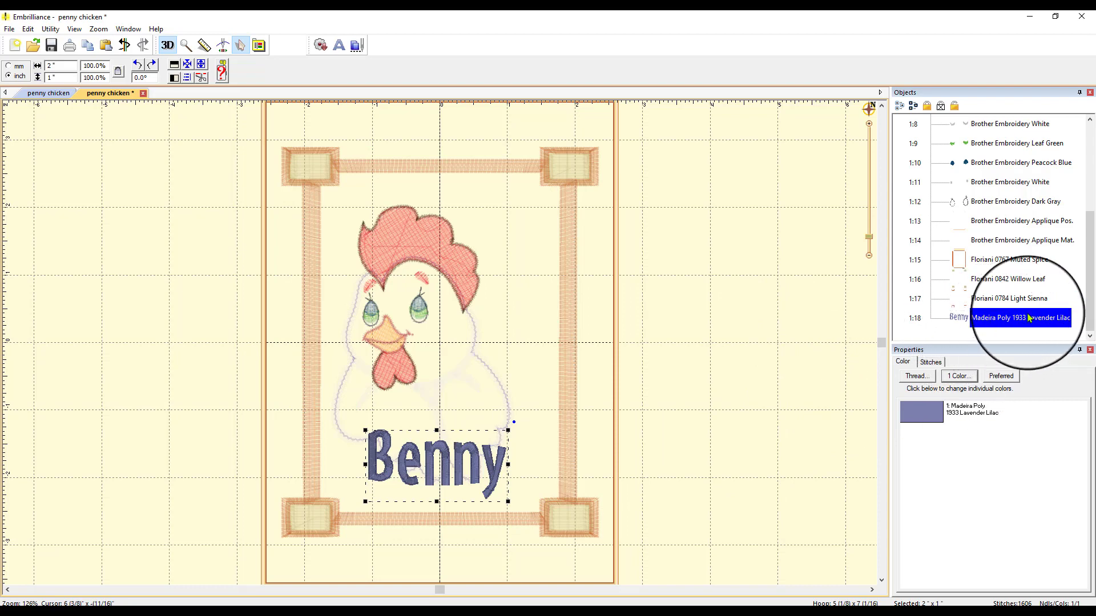
{"action": "left_click", "coordinate": [790, 321]}
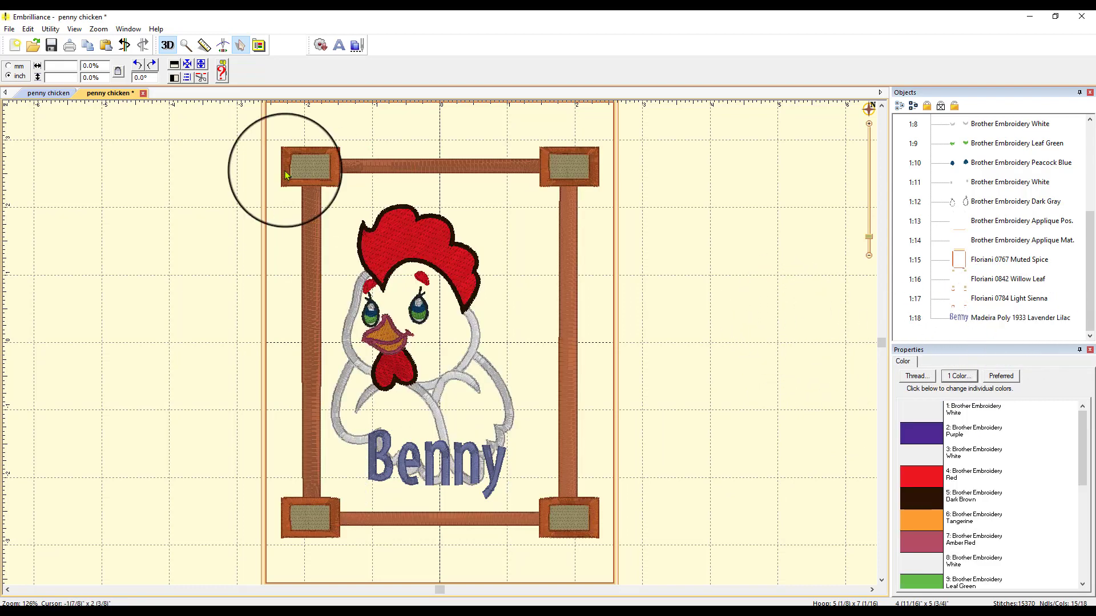
Switch to the working file of penny chicken, change the Letters object's text to Benni, and save the file
{"action": "left_click", "coordinate": [57, 96]}
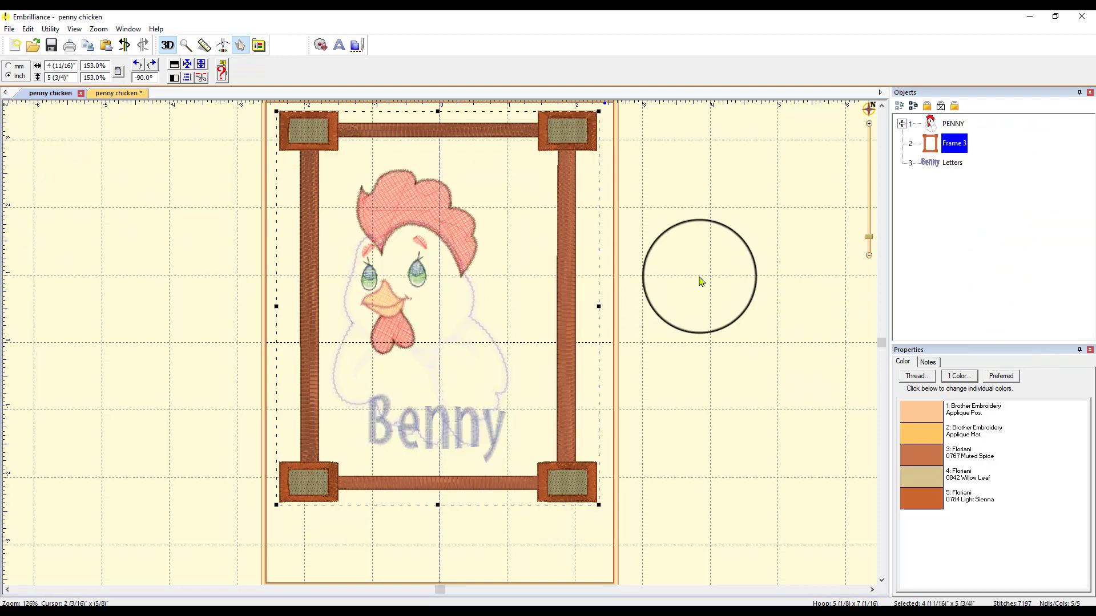
{"action": "left_click", "coordinate": [952, 163]}
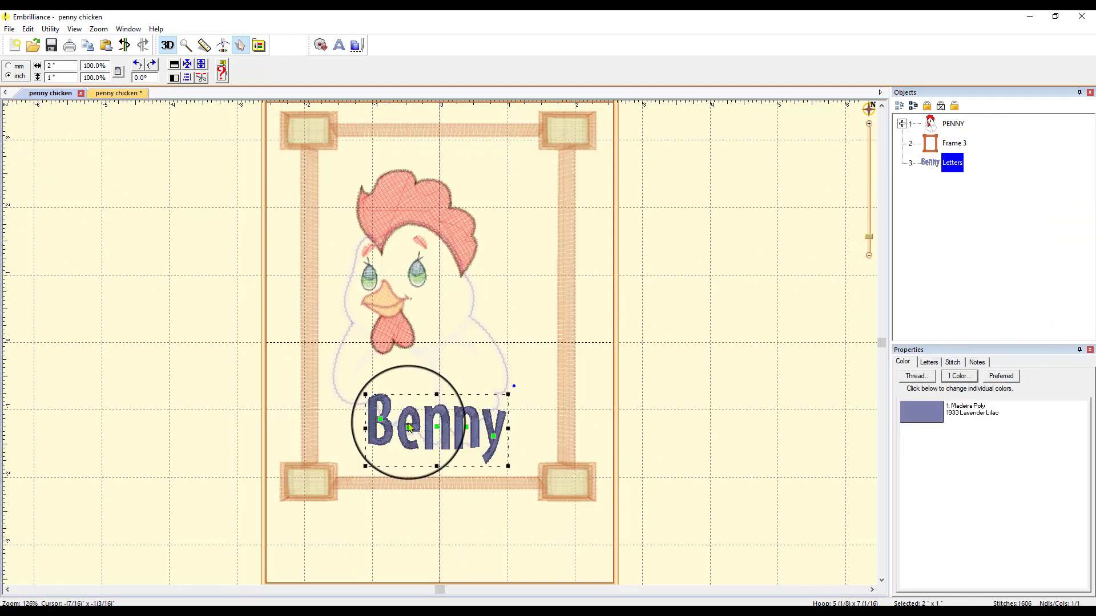
{"action": "left_click", "coordinate": [685, 427]}
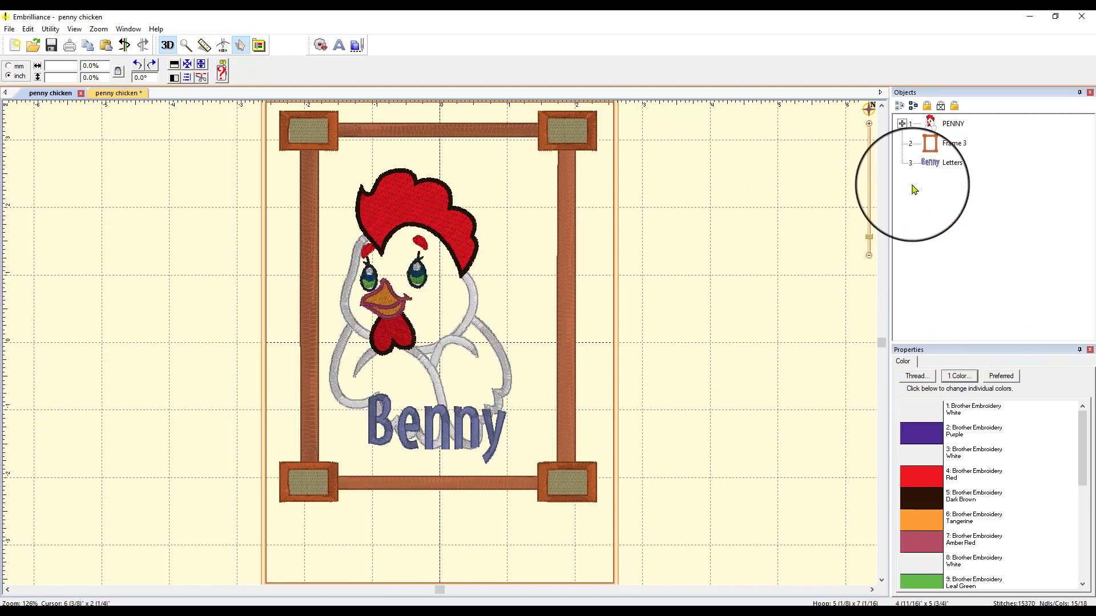
{"action": "left_click", "coordinate": [947, 166]}
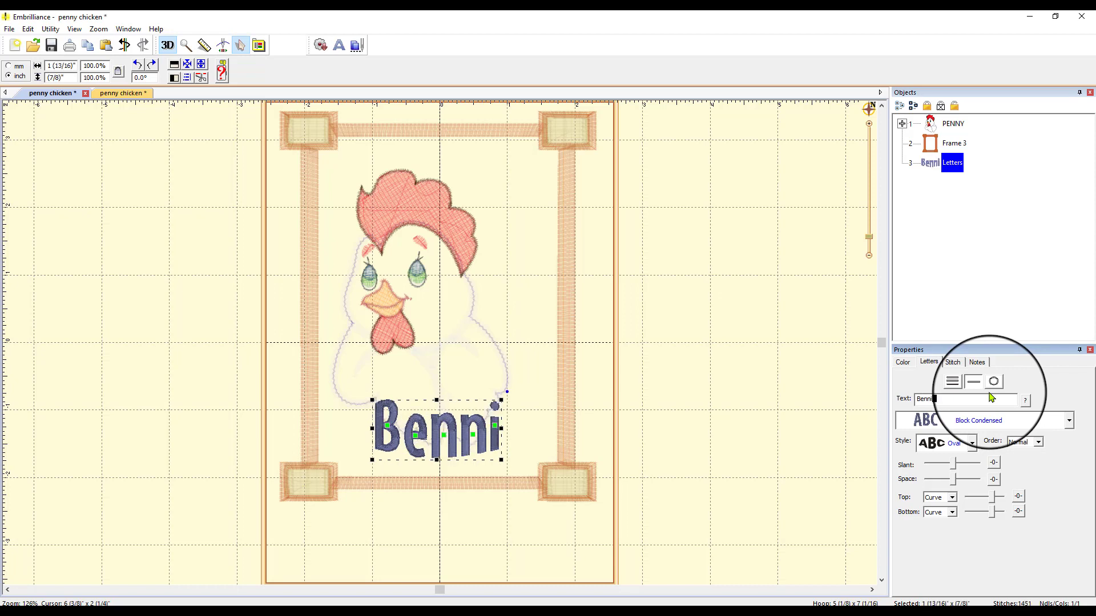
{"action": "left_click", "coordinate": [756, 415]}
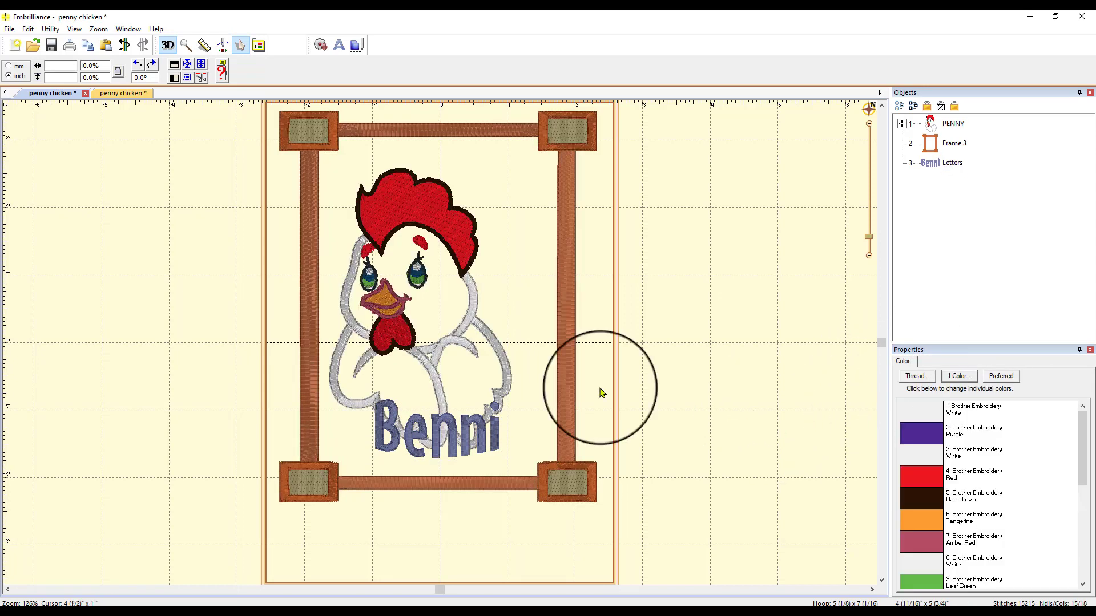
{"action": "left_click", "coordinate": [52, 45]}
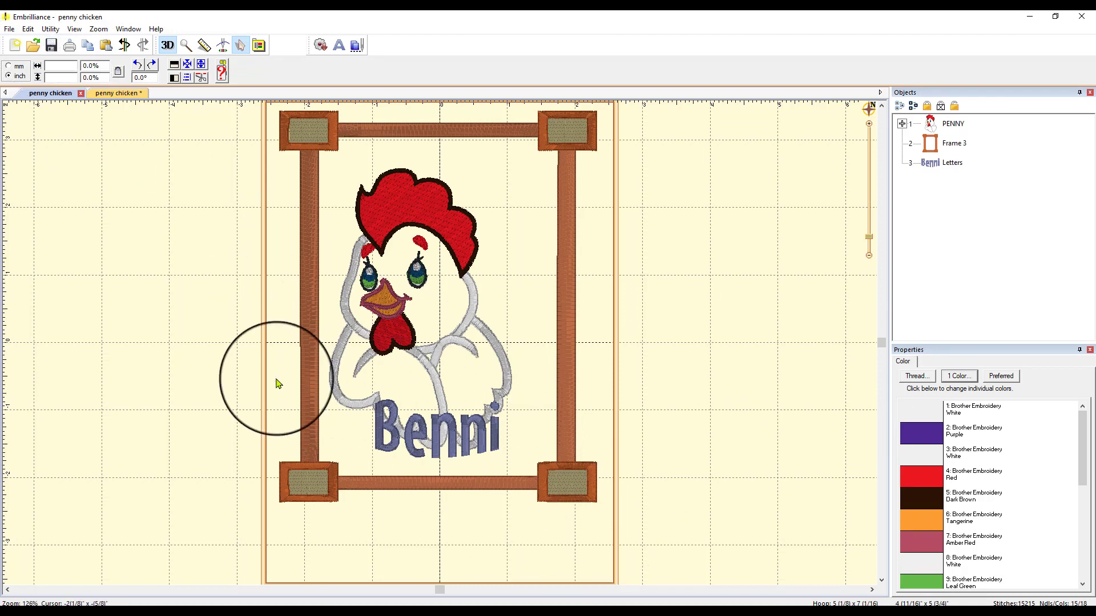
Close the PES version of penny chicken without saving its changes, and close the working file too
{"action": "left_click", "coordinate": [142, 94]}
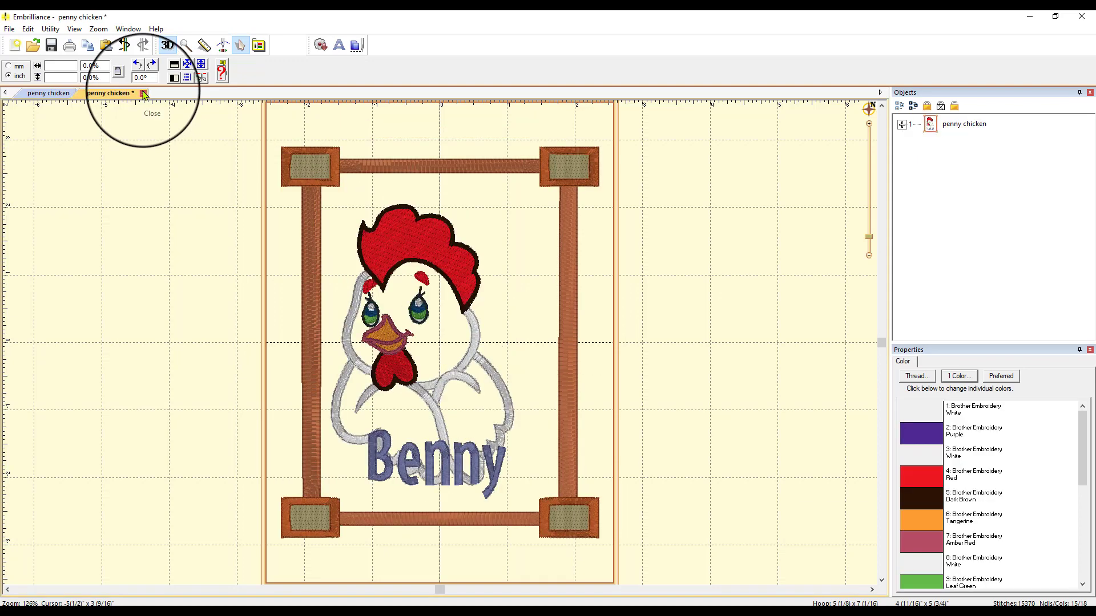
{"action": "left_click", "coordinate": [143, 93]}
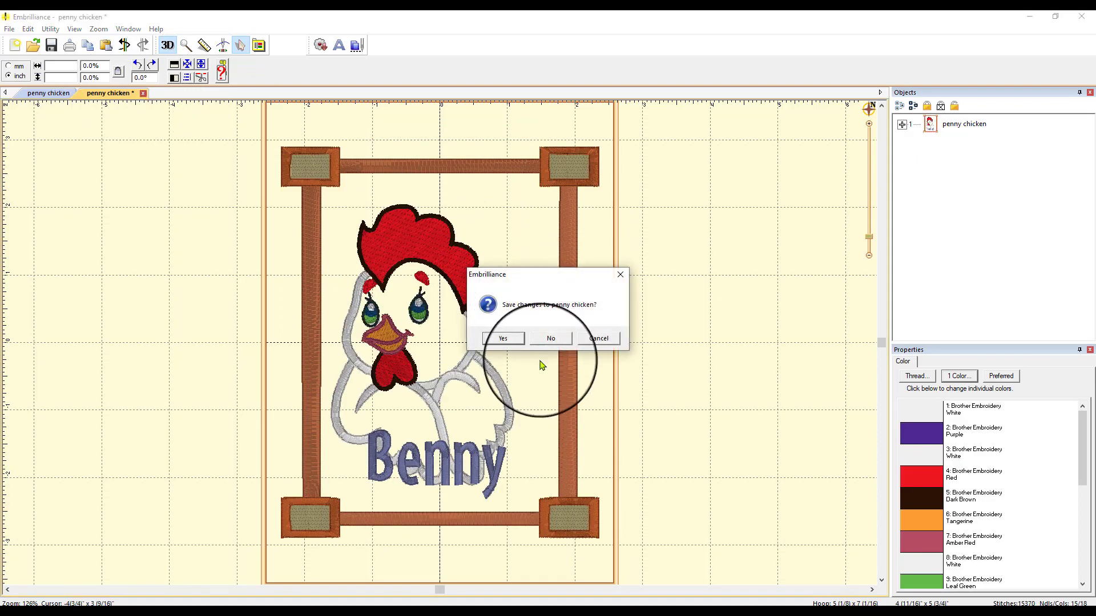
{"action": "left_click", "coordinate": [568, 341]}
{"action": "left_click", "coordinate": [79, 93]}
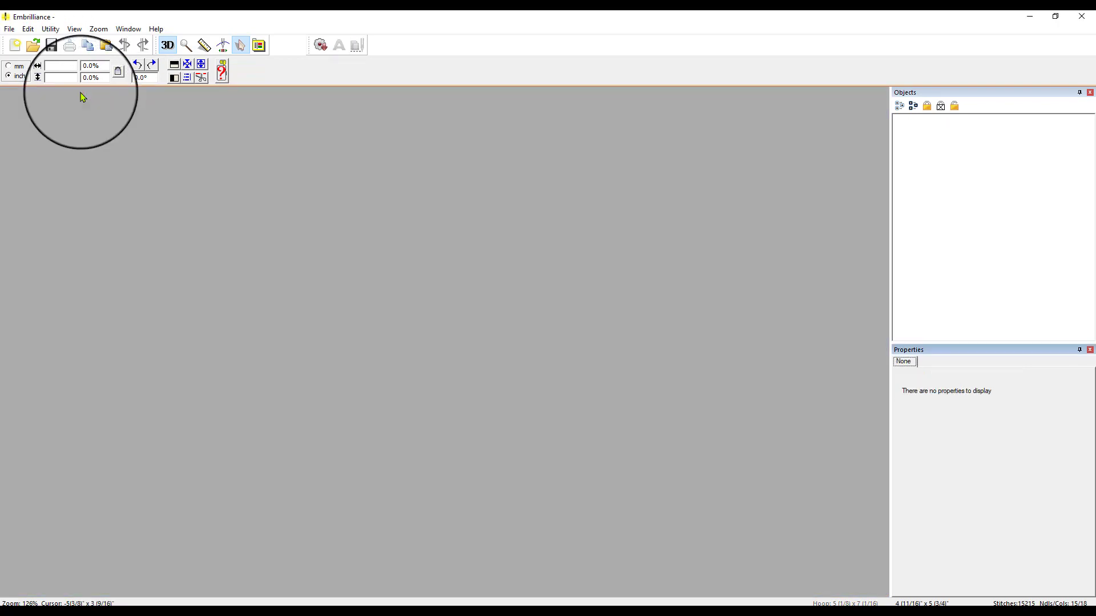
Browse the Downloads folder for designs to open and preview the working file and PES file of penny chicken
{"action": "left_click", "coordinate": [33, 46]}
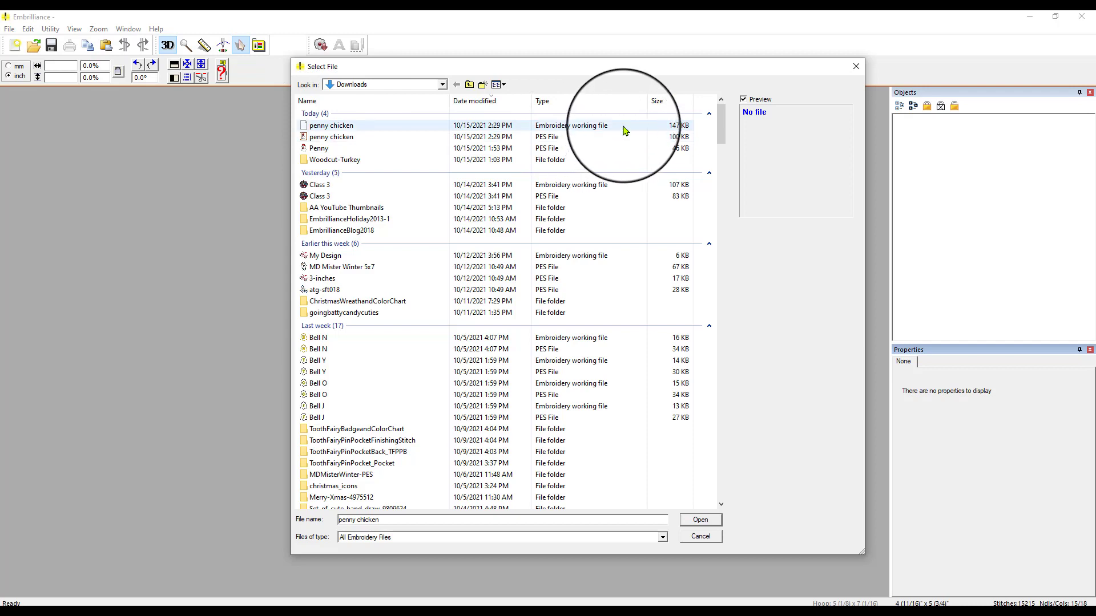
{"action": "left_click", "coordinate": [605, 126]}
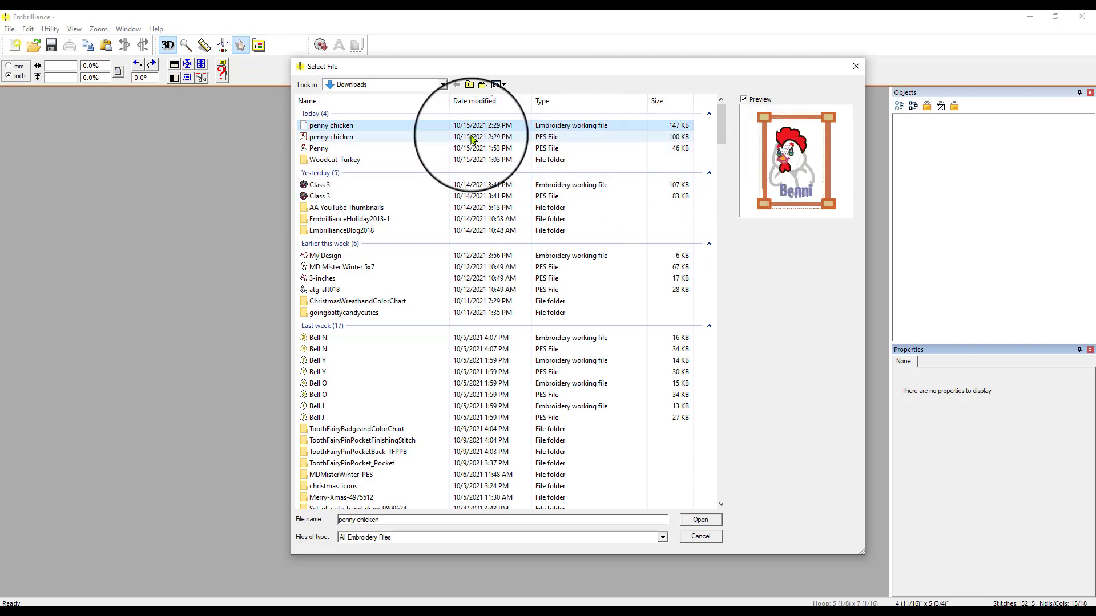
{"action": "left_click", "coordinate": [502, 137]}
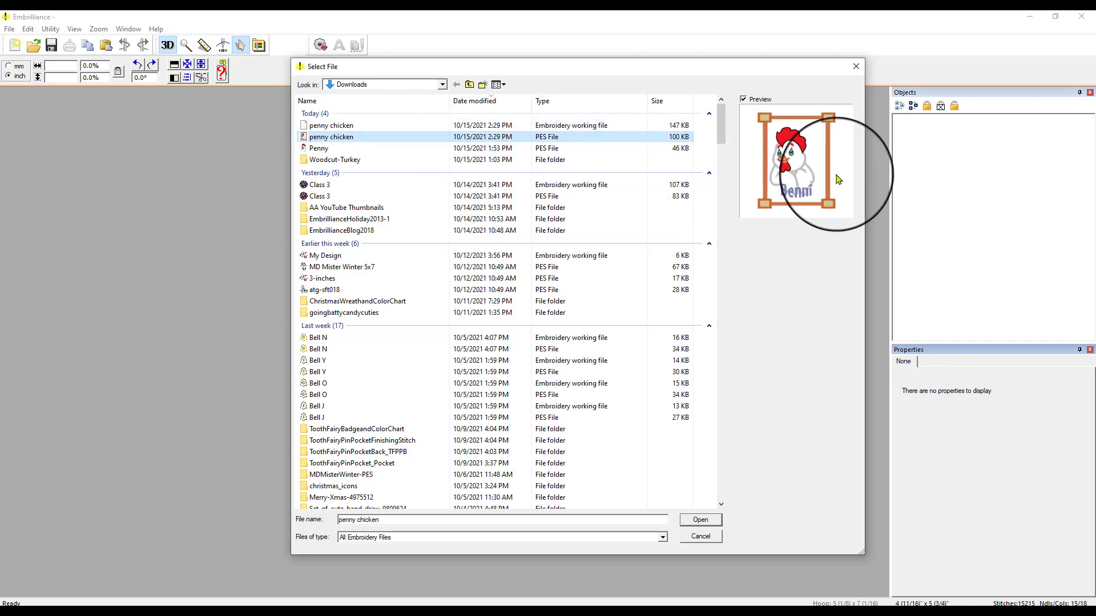